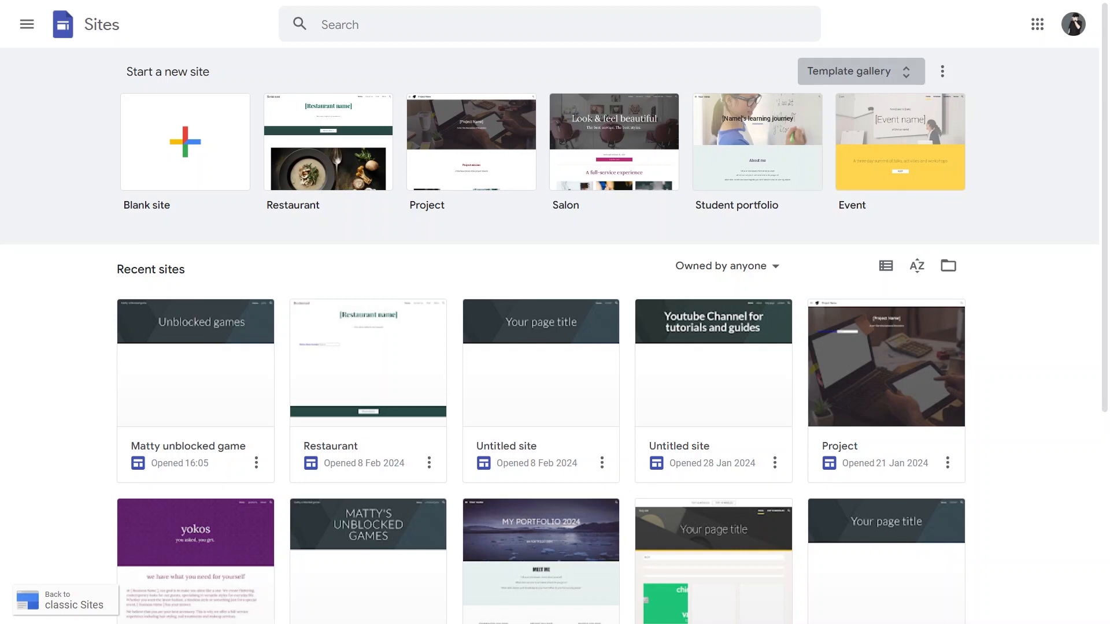
# - Browse the full template gallery and create a site from the Education section's Student portfolio template
pyautogui.click(849, 71)
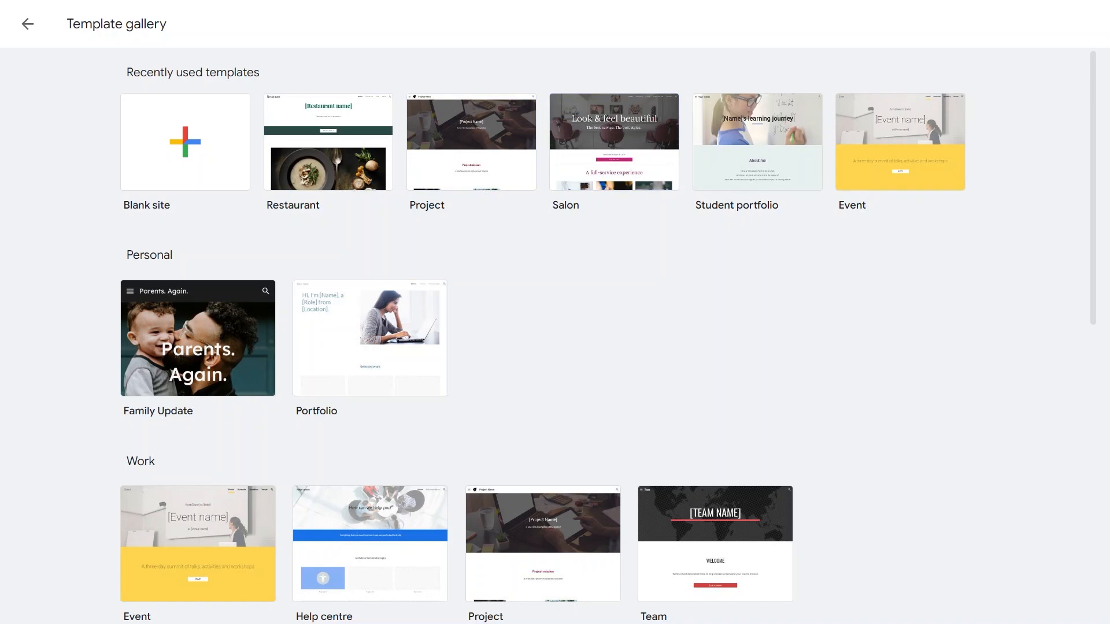
pyautogui.scroll(-5, 370, 231)
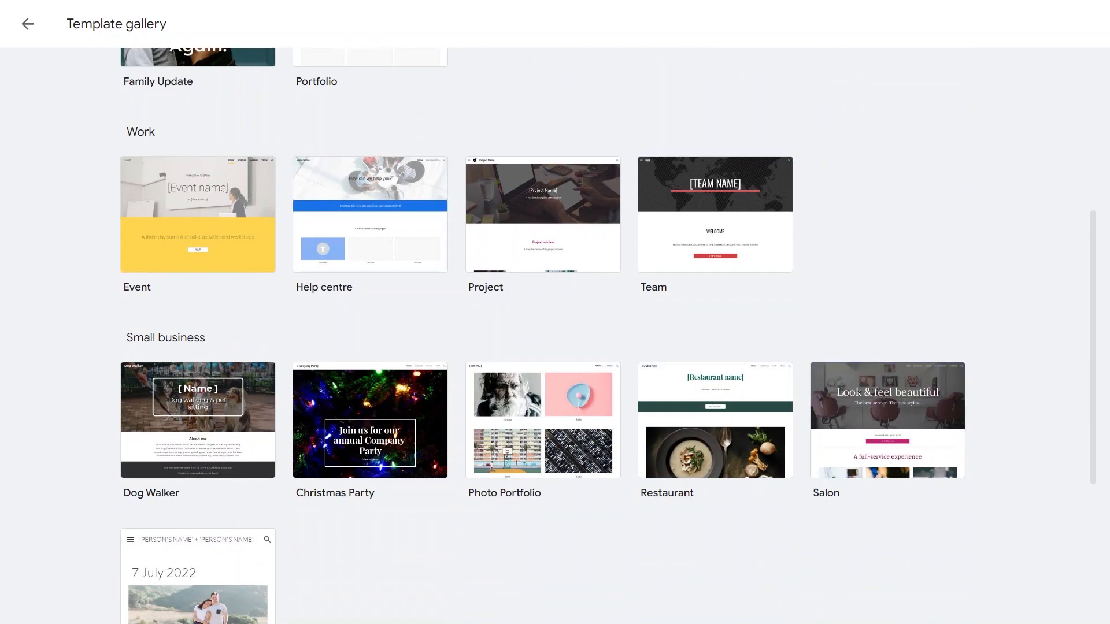
pyautogui.scroll(-5, 607, 336)
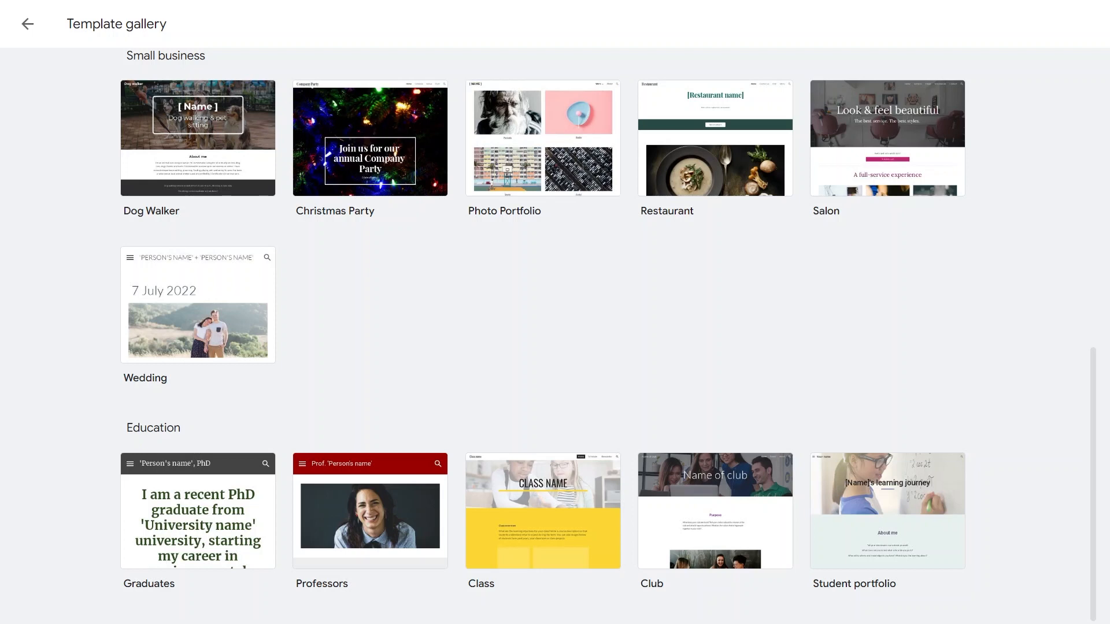
pyautogui.scroll(8, 555, 335)
pyautogui.scroll(2, 555, 335)
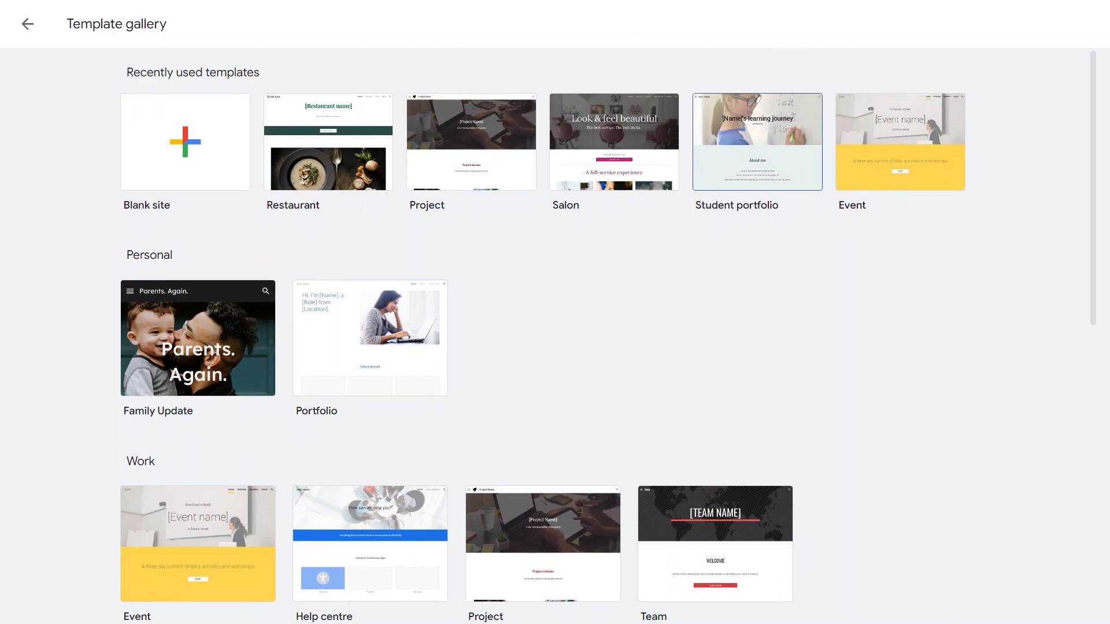
pyautogui.scroll(-10, 555, 335)
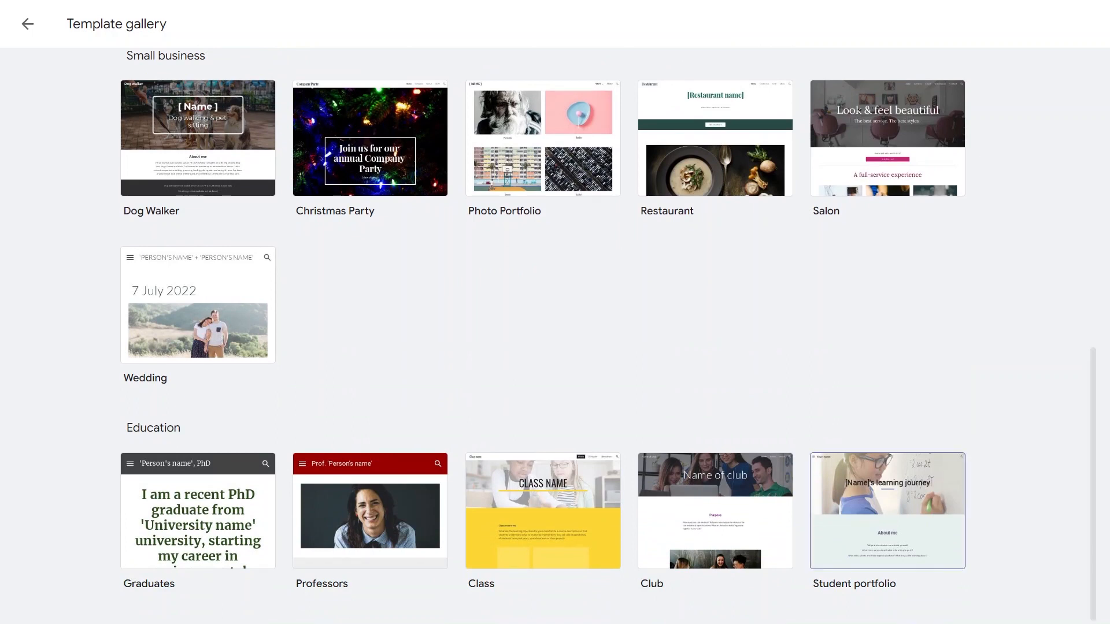
pyautogui.click(887, 511)
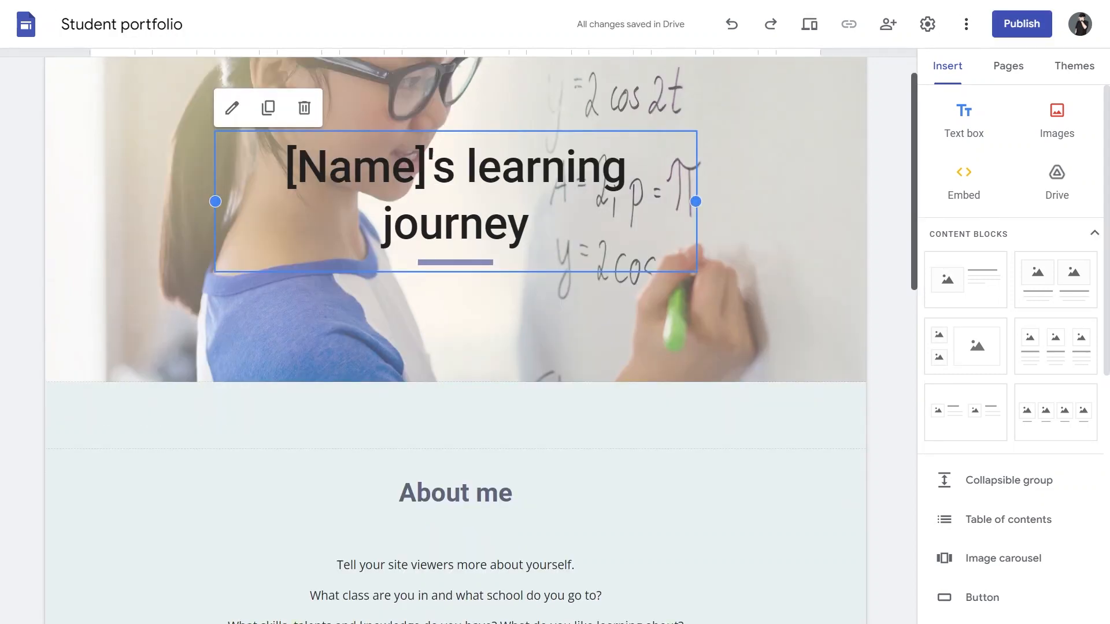
# - Look over the template's home page and publish the site at the web address gjggkjhfhkyu
pyautogui.scroll(-1, 455, 333)
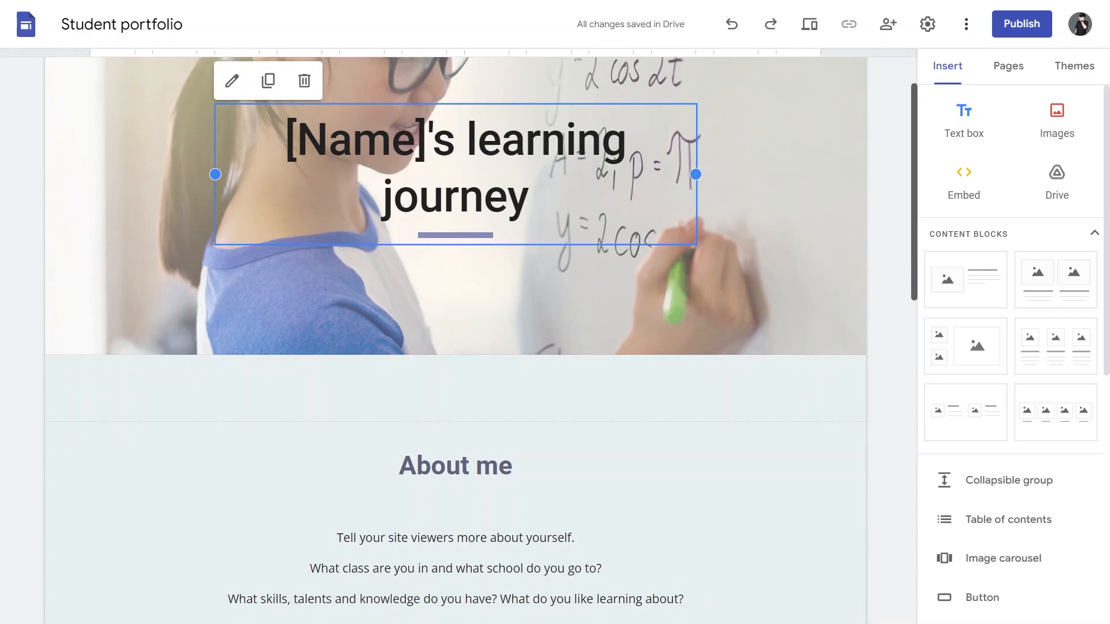
pyautogui.scroll(-5, 455, 341)
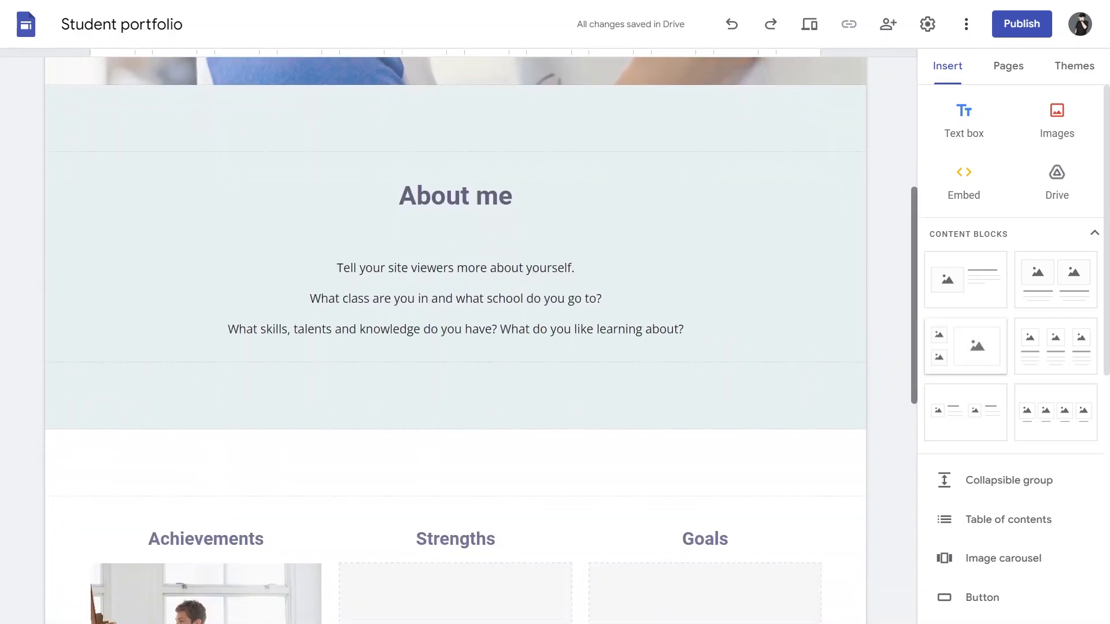
pyautogui.scroll(-8, 455, 341)
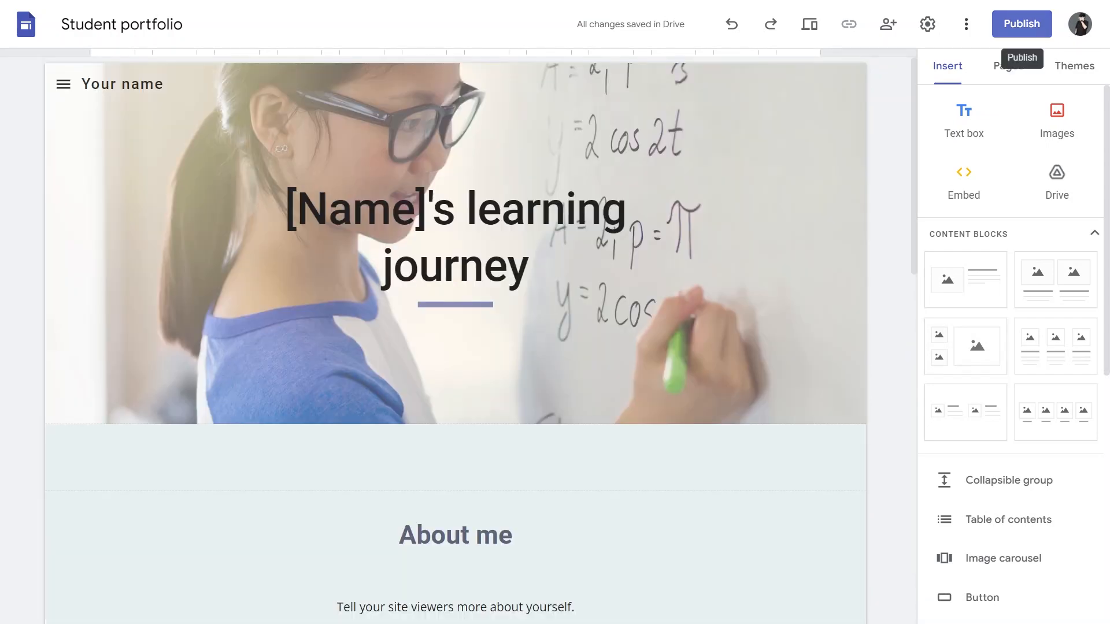
pyautogui.click(1022, 24)
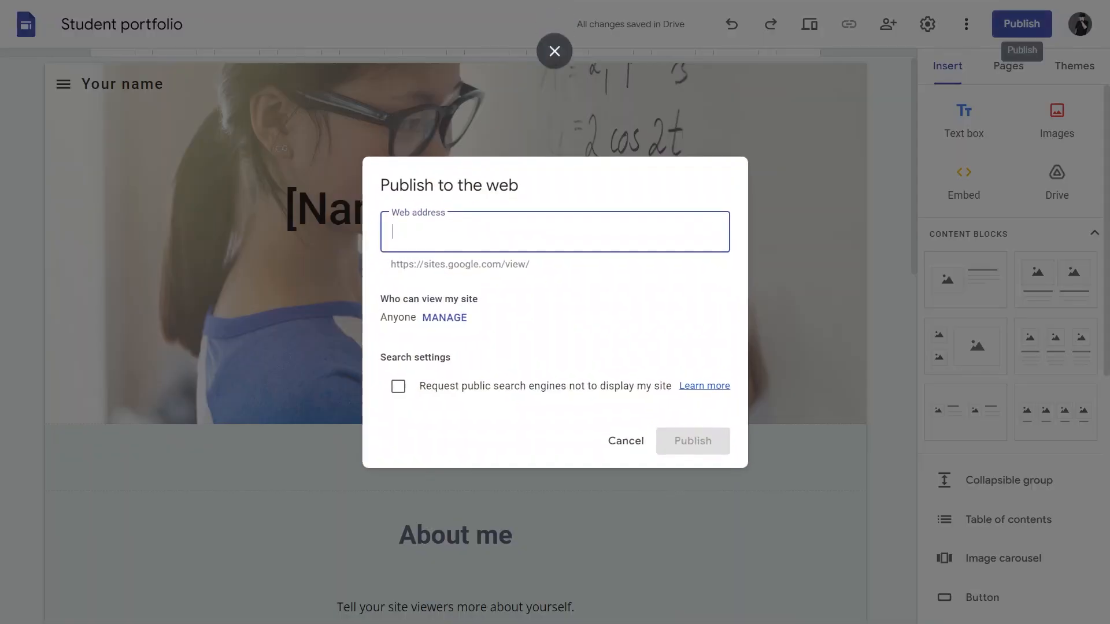
pyautogui.write('gjggkjhfhkyu')
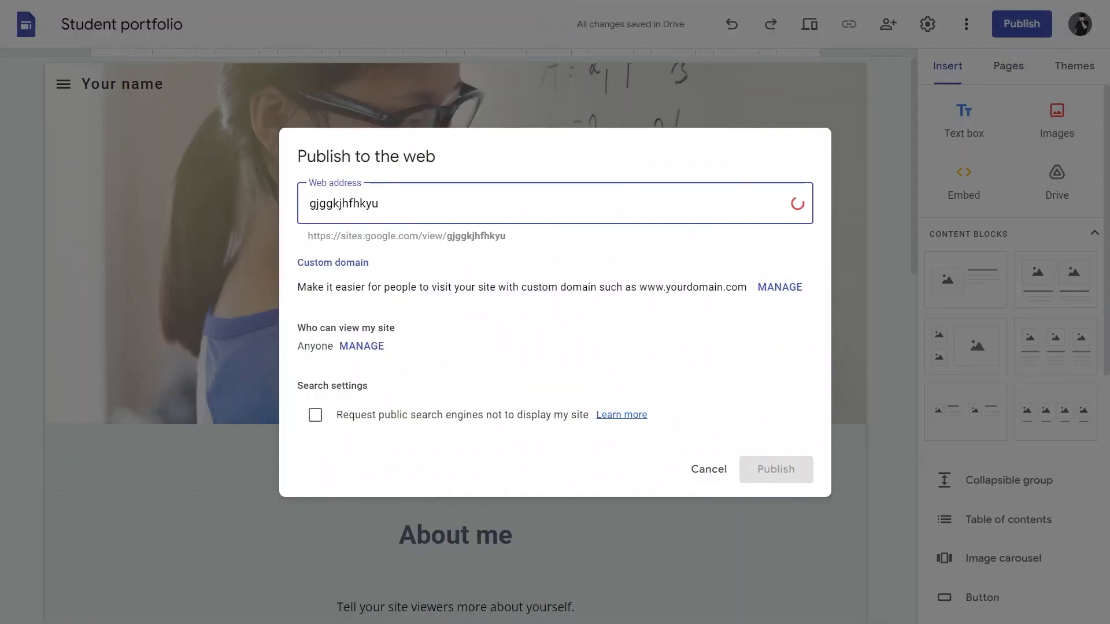
pyautogui.press('Return')
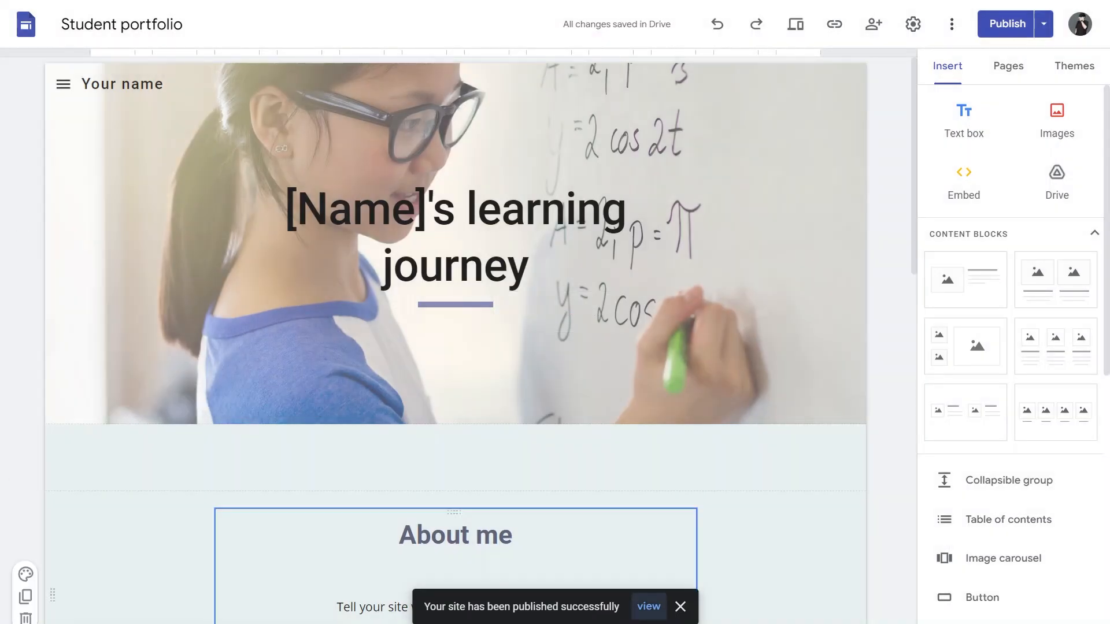
# - View the published site's home page through to its end and visit its Activities page
pyautogui.click(648, 606)
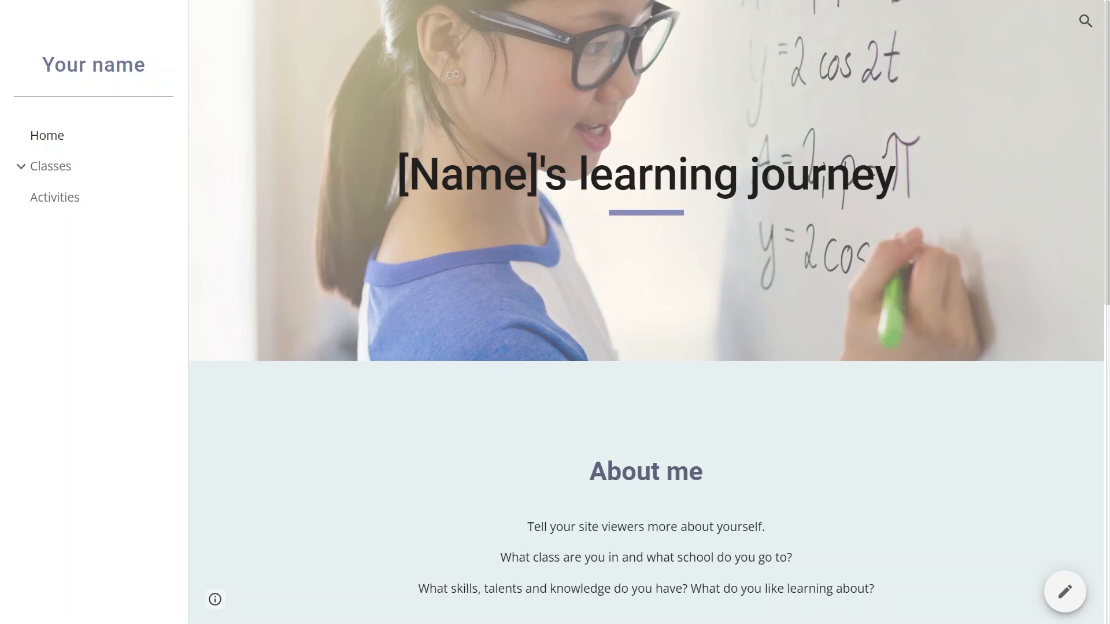
pyautogui.scroll(-10, 646, 330)
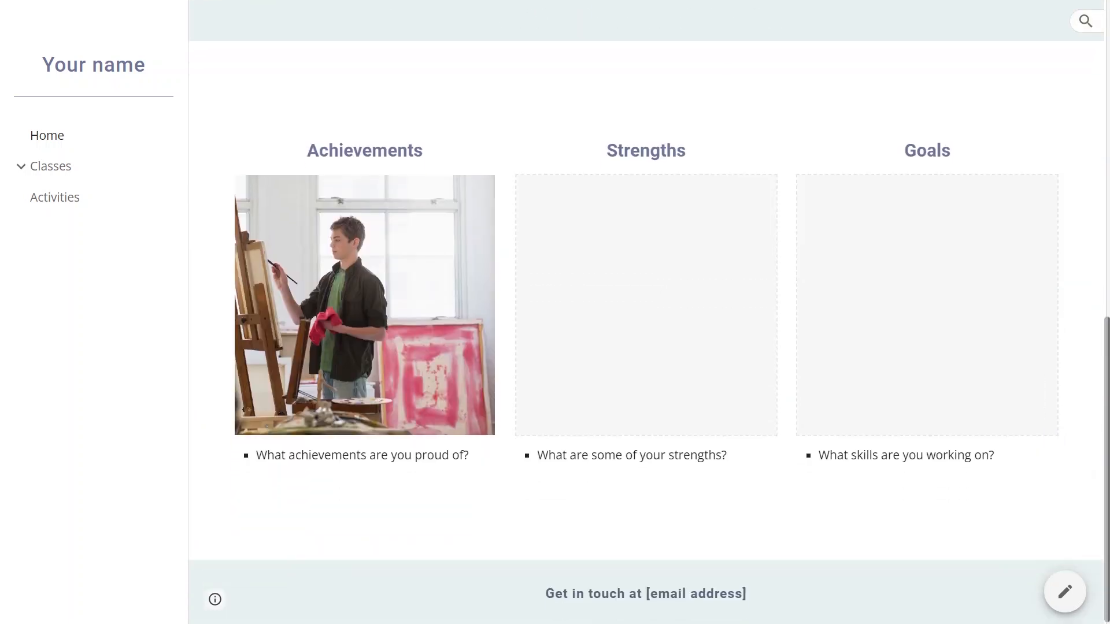
pyautogui.click(55, 197)
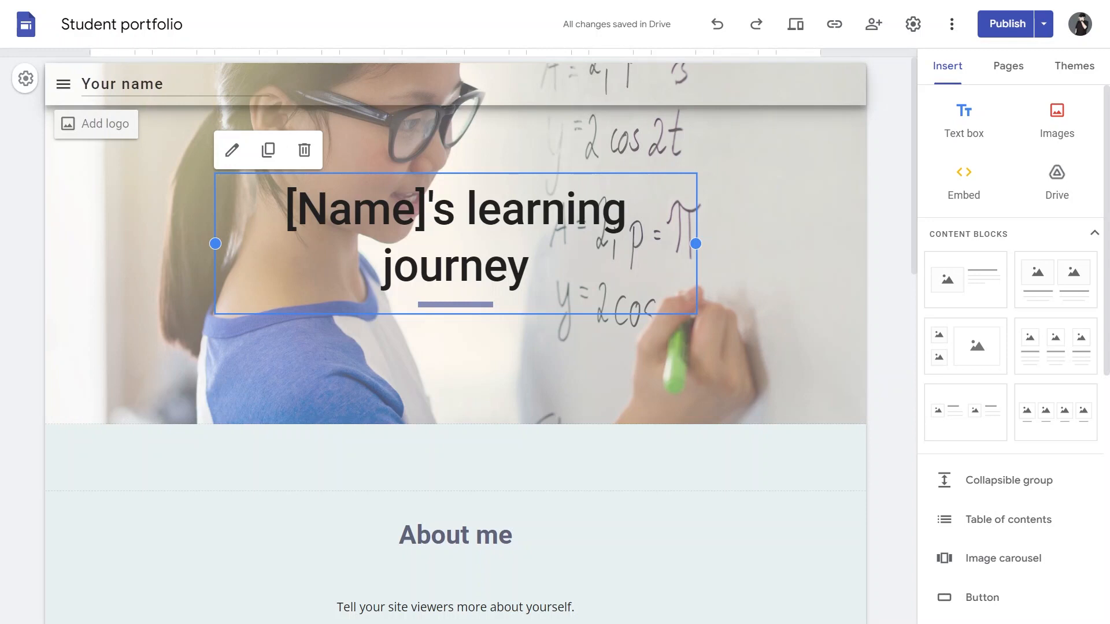
# - Show the site's page list, and set the header title to "My portfolio 2024" in the Georgia font
pyautogui.click(1008, 66)
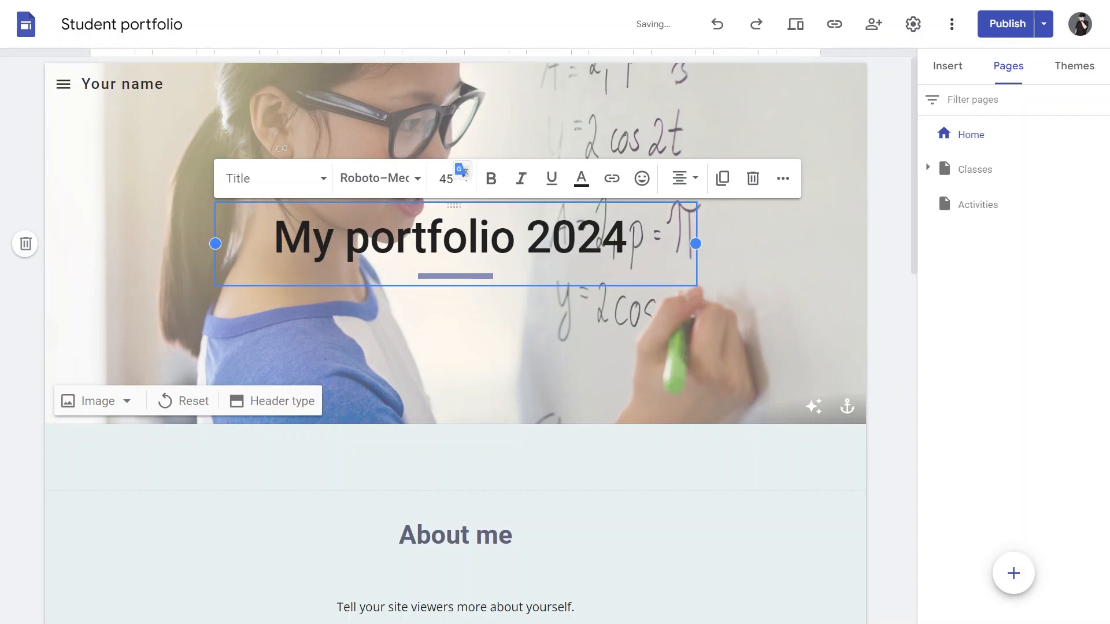
pyautogui.hotkey('ctrl', 'a')
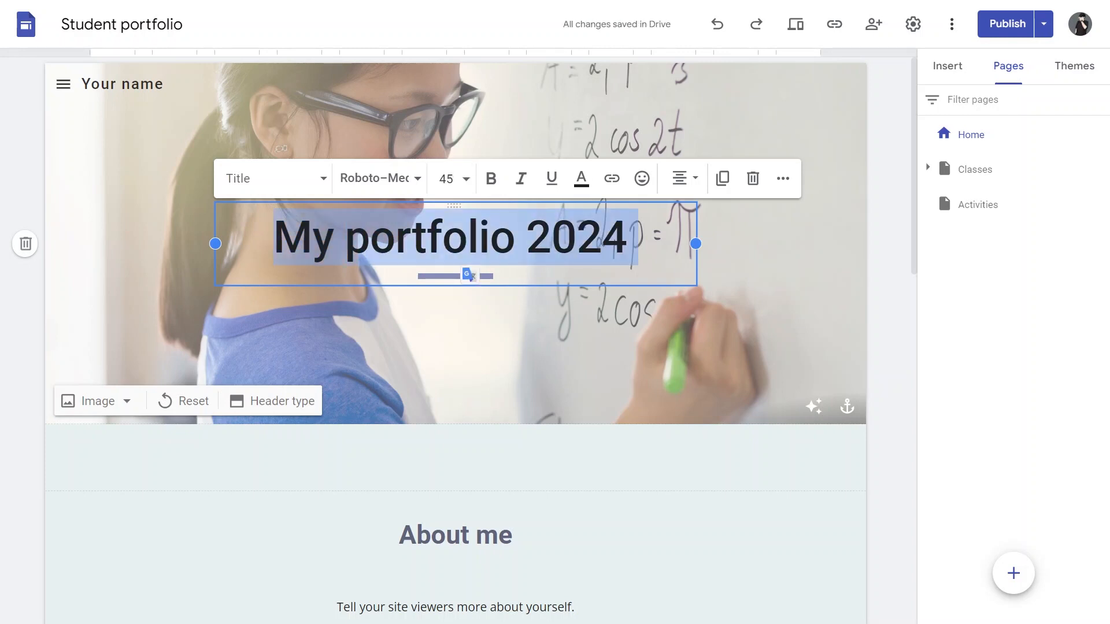
pyautogui.click(402, 194)
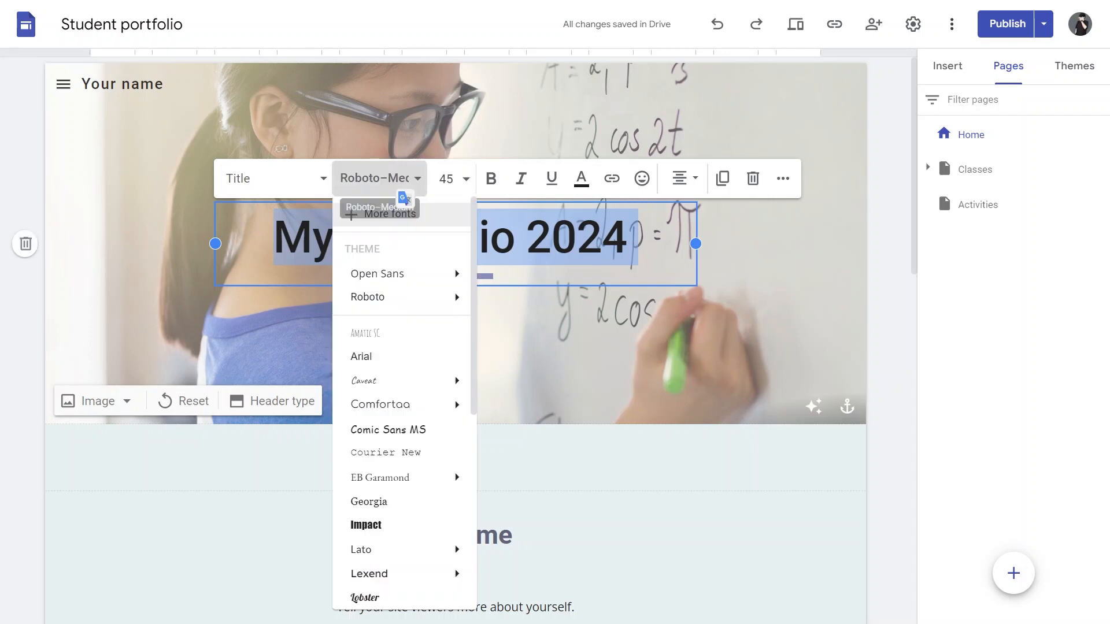
pyautogui.press('Down')
pyautogui.press('Down')
pyautogui.press('Down')
pyautogui.press('Down')
pyautogui.press('Down')
pyautogui.press('Down')
pyautogui.press('Down')
pyautogui.press('Down')
pyautogui.press('Down')
pyautogui.press('Down')
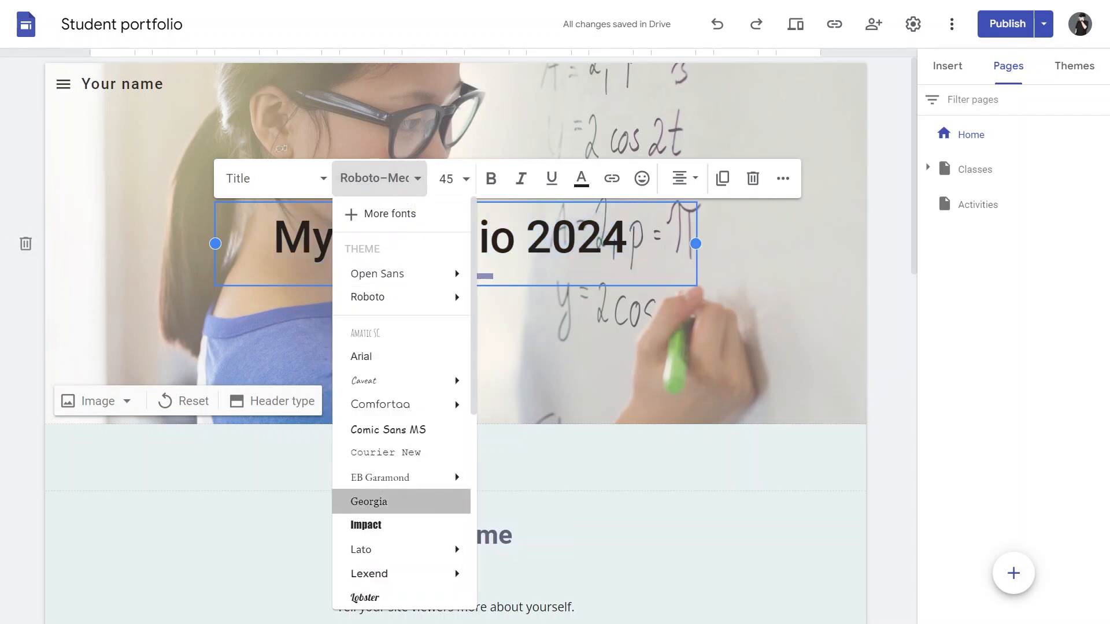
pyautogui.press('Return')
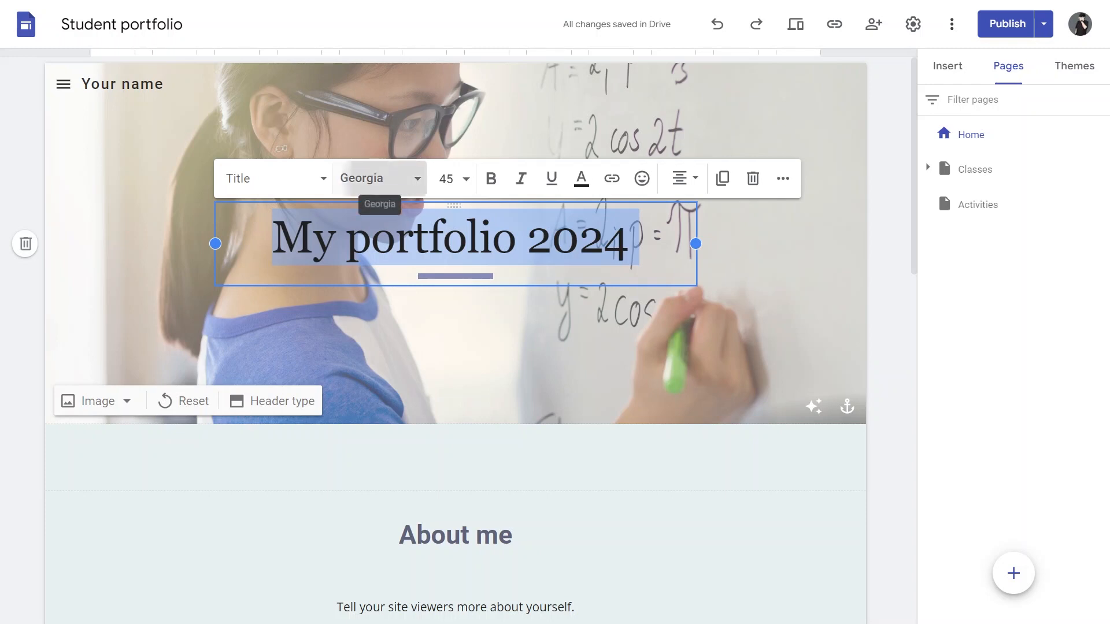
pyautogui.click(379, 180)
pyautogui.press('Down')
pyautogui.press('Down')
pyautogui.press('Down')
pyautogui.press('Down')
pyautogui.press('Down')
pyautogui.press('Down')
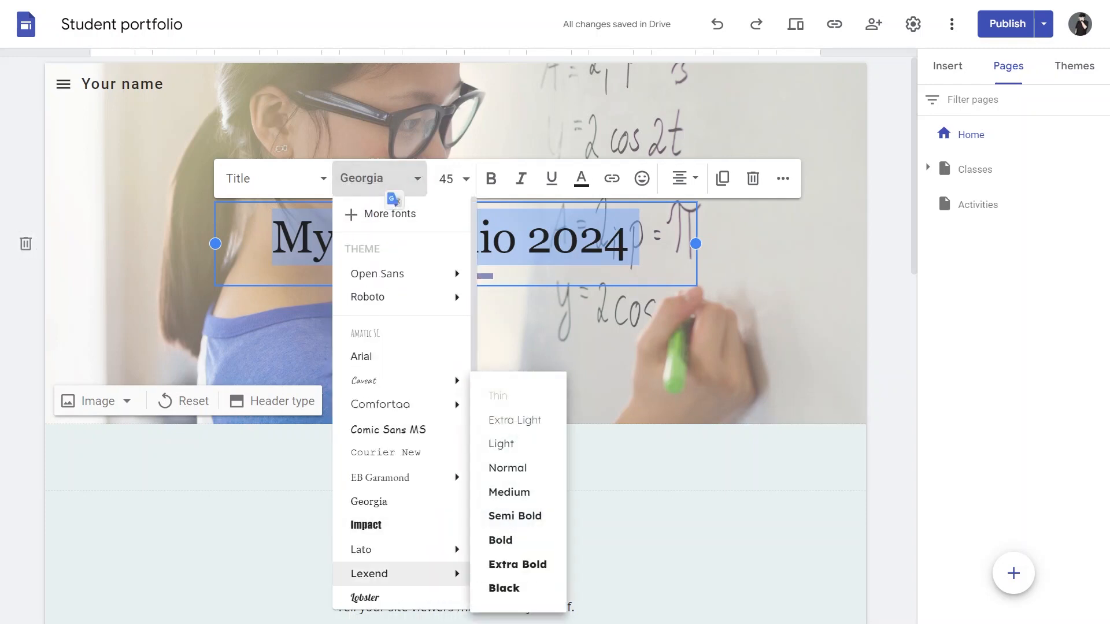
pyautogui.press('Up')
pyautogui.press('Down')
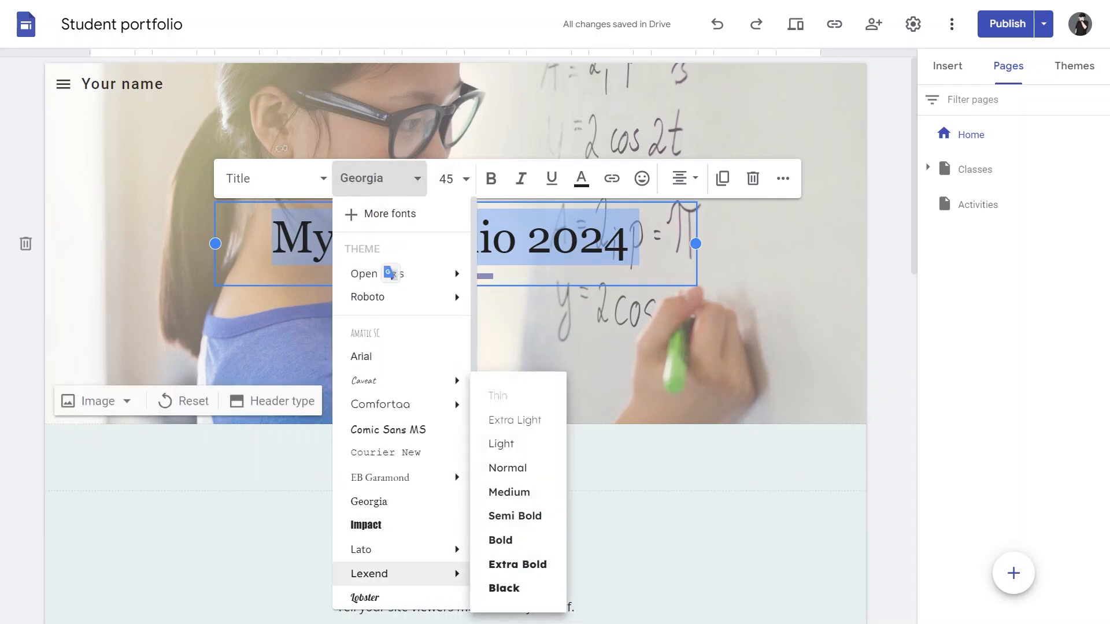
pyautogui.press('Up')
pyautogui.press('Escape')
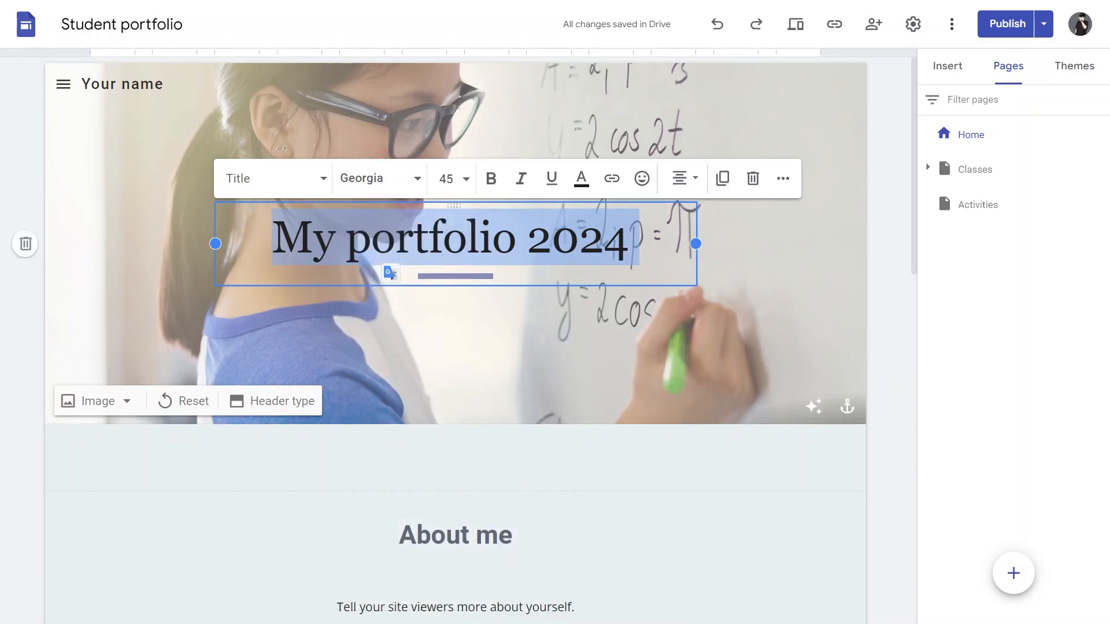
# - Italicize the header title "My portfolio 2024" and color it dark brown
pyautogui.press('Tab')
pyautogui.click(521, 178)
pyautogui.click(581, 178)
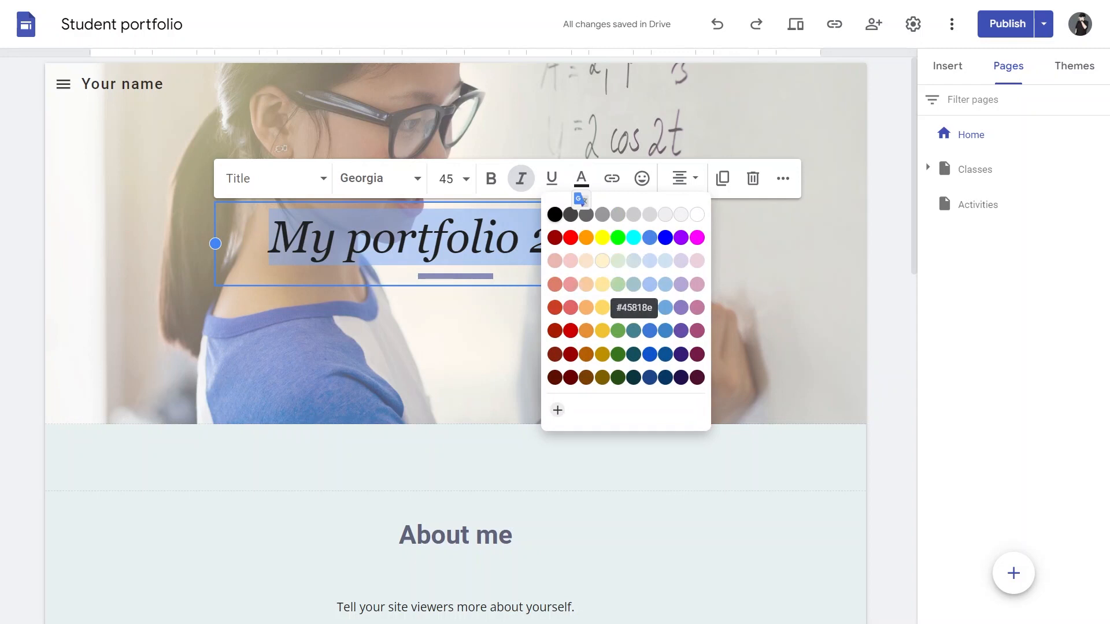
pyautogui.click(617, 285)
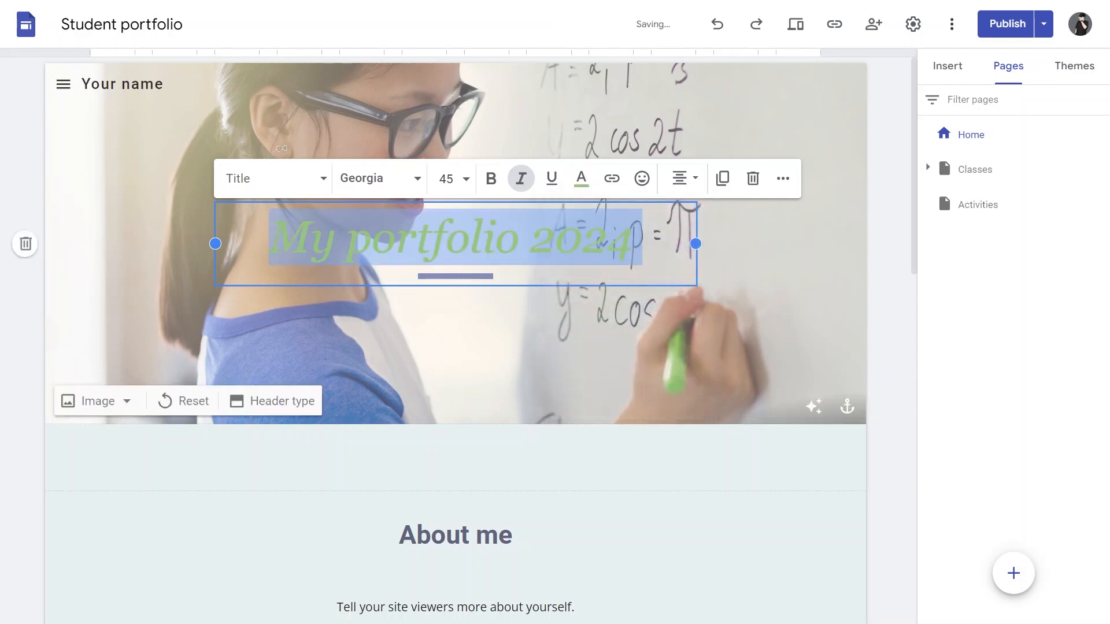
pyautogui.click(581, 180)
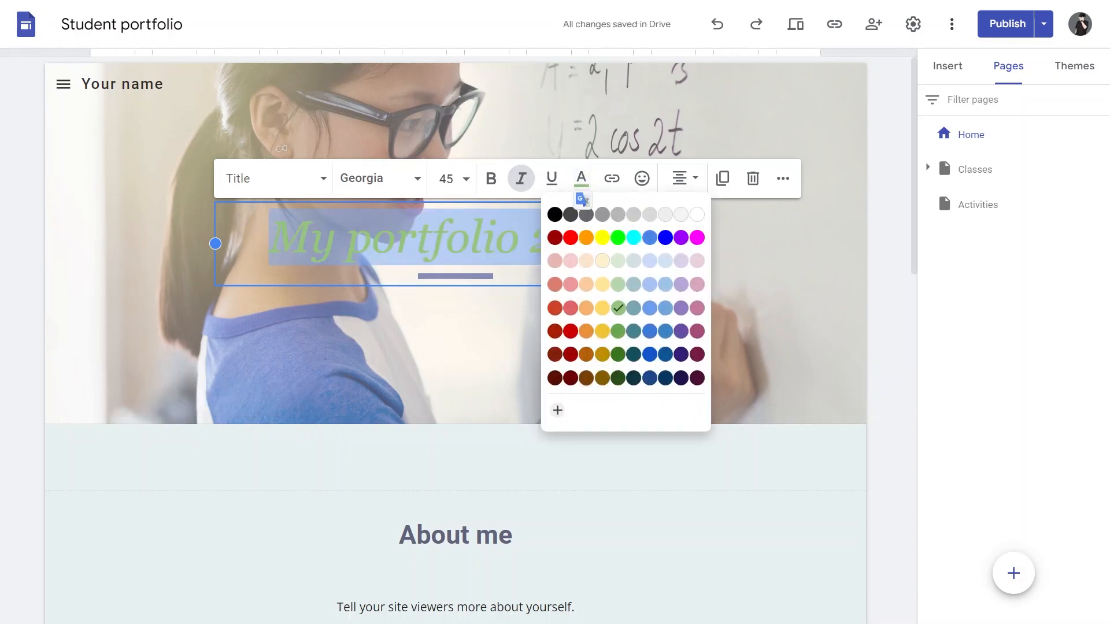
pyautogui.click(586, 377)
pyautogui.press('Escape')
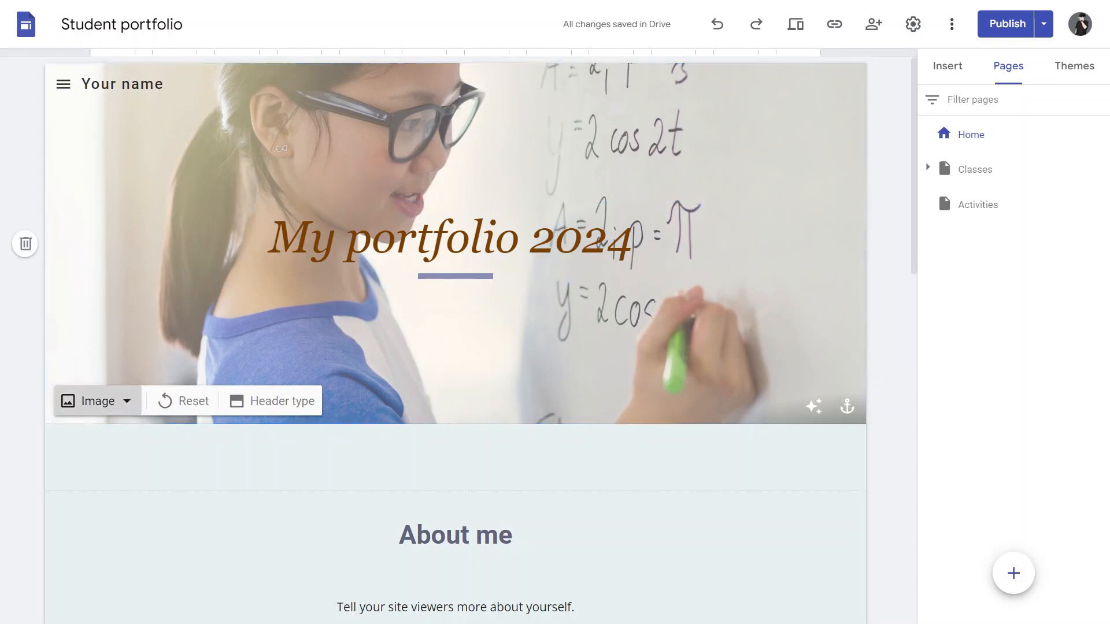
# - Upload images (1).jpg from the Downloads folder into the header, and delete the inserted picture
pyautogui.click(98, 401)
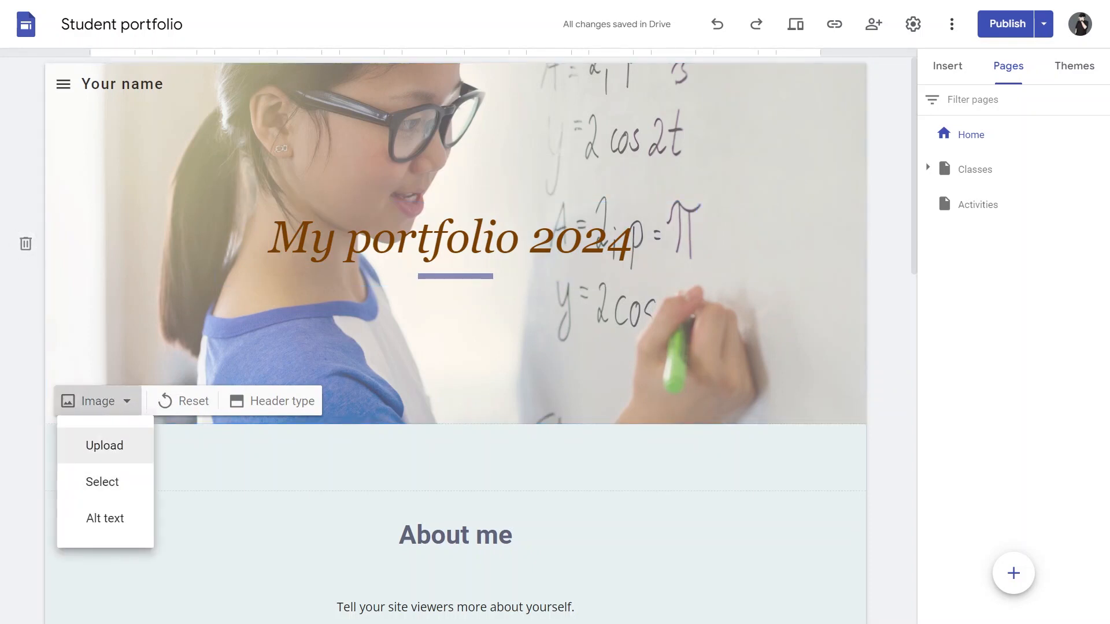
pyautogui.click(104, 445)
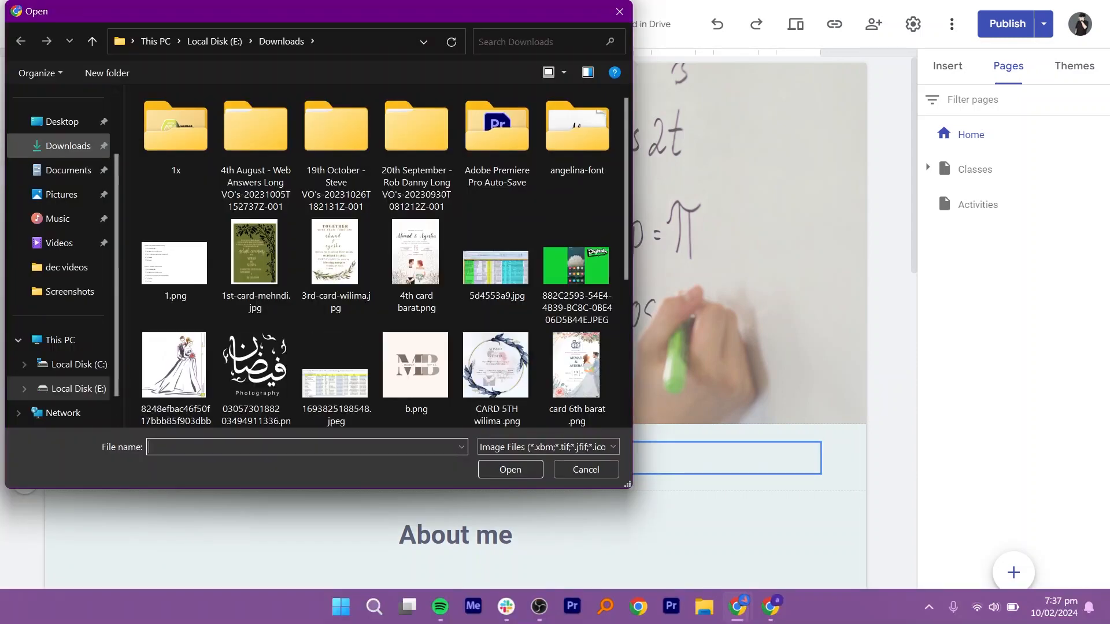
pyautogui.click(68, 146)
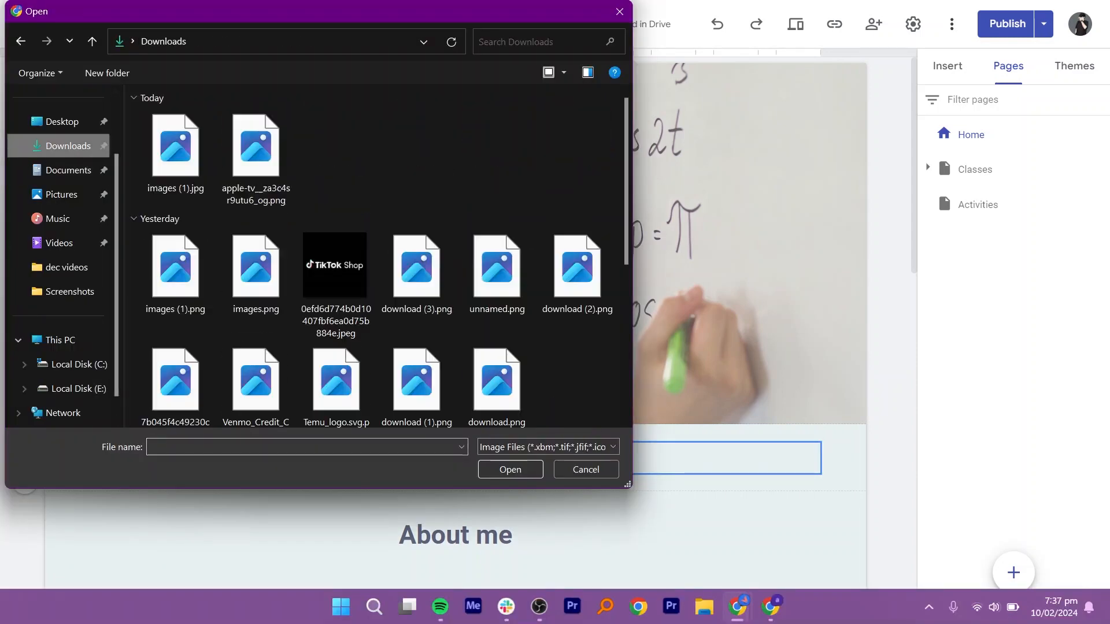
pyautogui.click(175, 152)
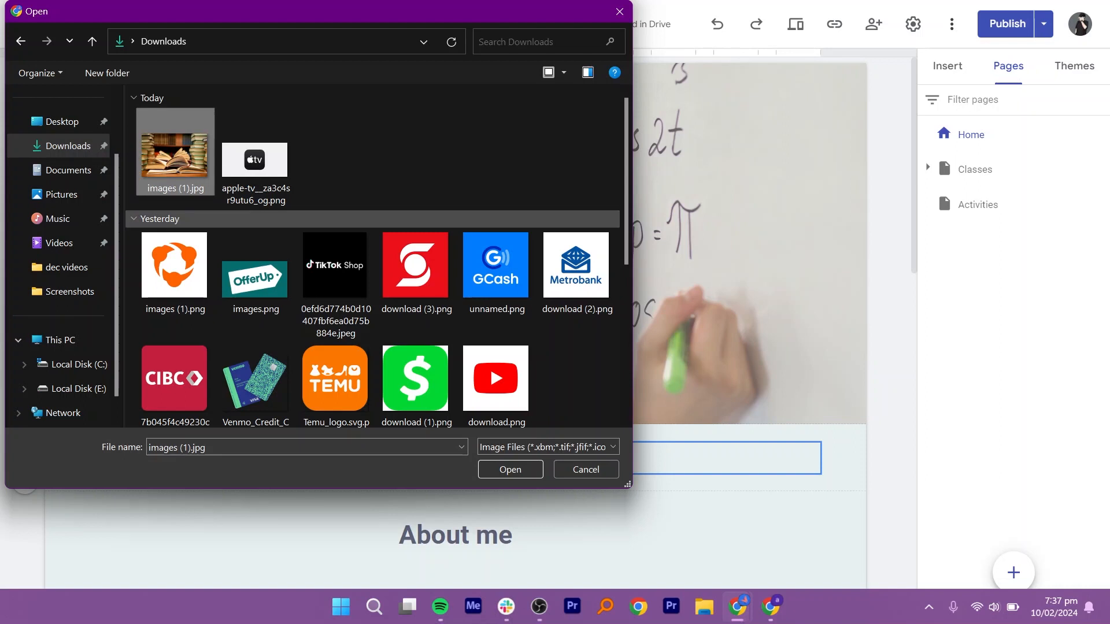
pyautogui.press('Return')
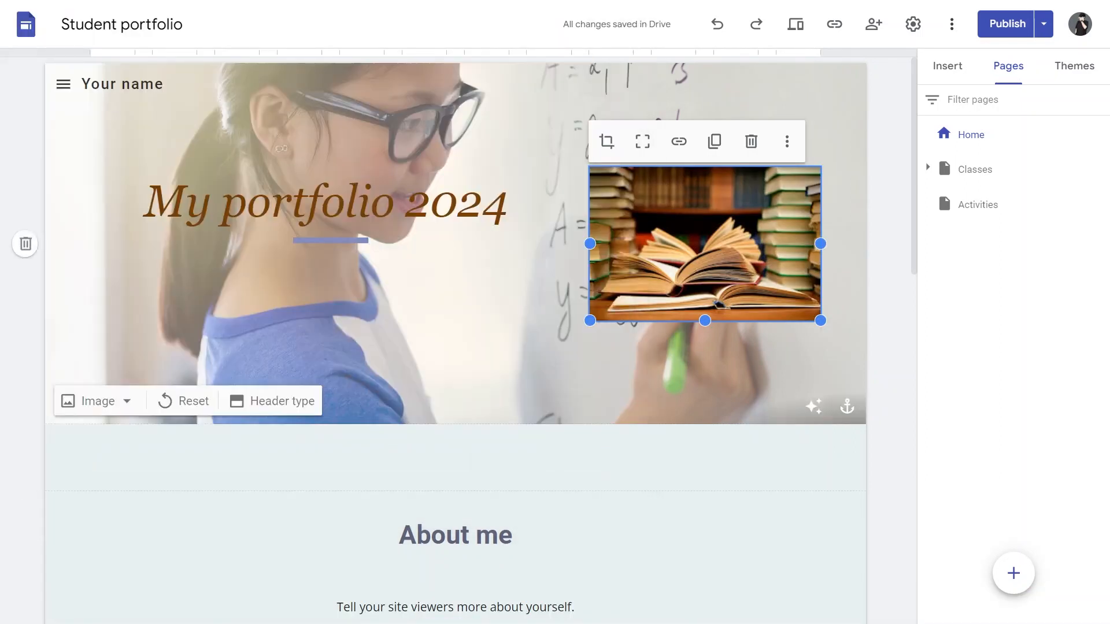
pyautogui.press('Delete')
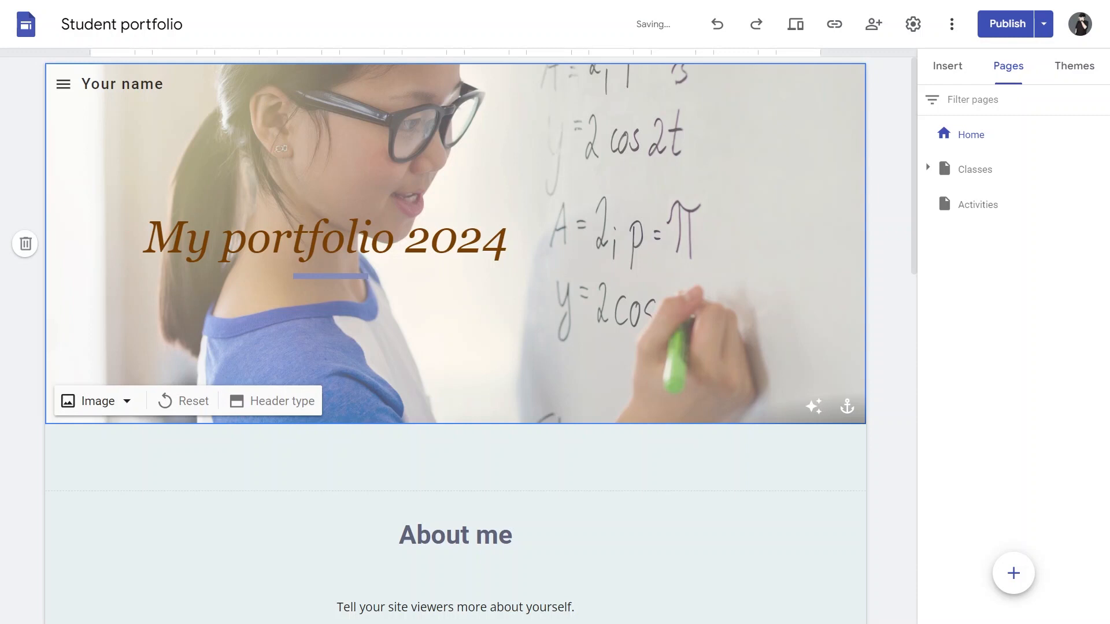
# - Look through the image picker's sources for the header, and set the gallery photo of colorful hanging paper strips as its background
pyautogui.click(97, 401)
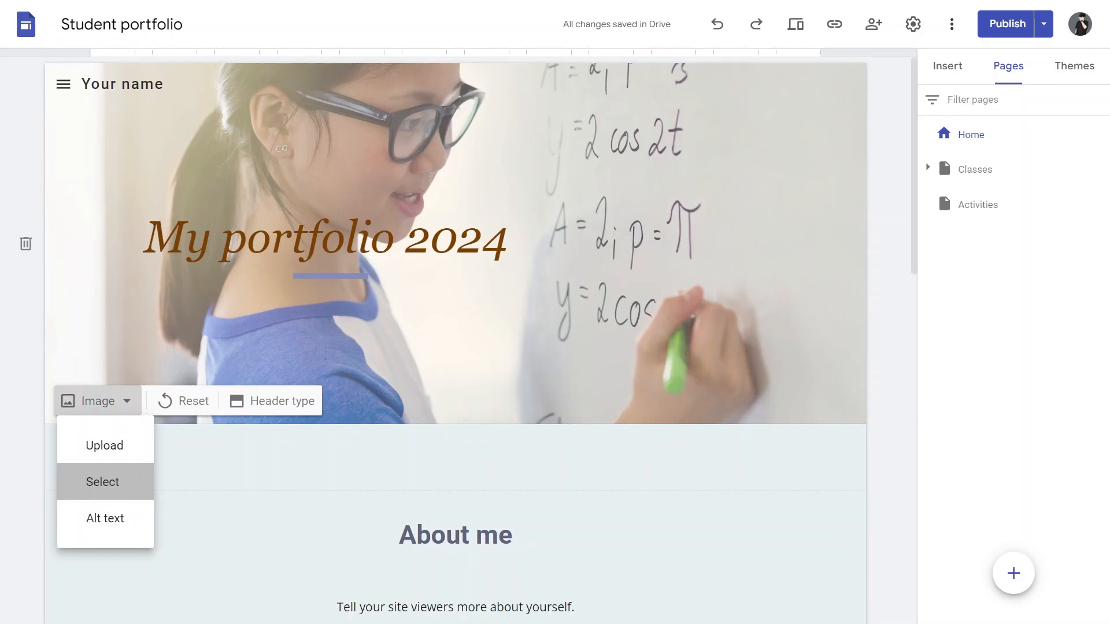
pyautogui.click(102, 481)
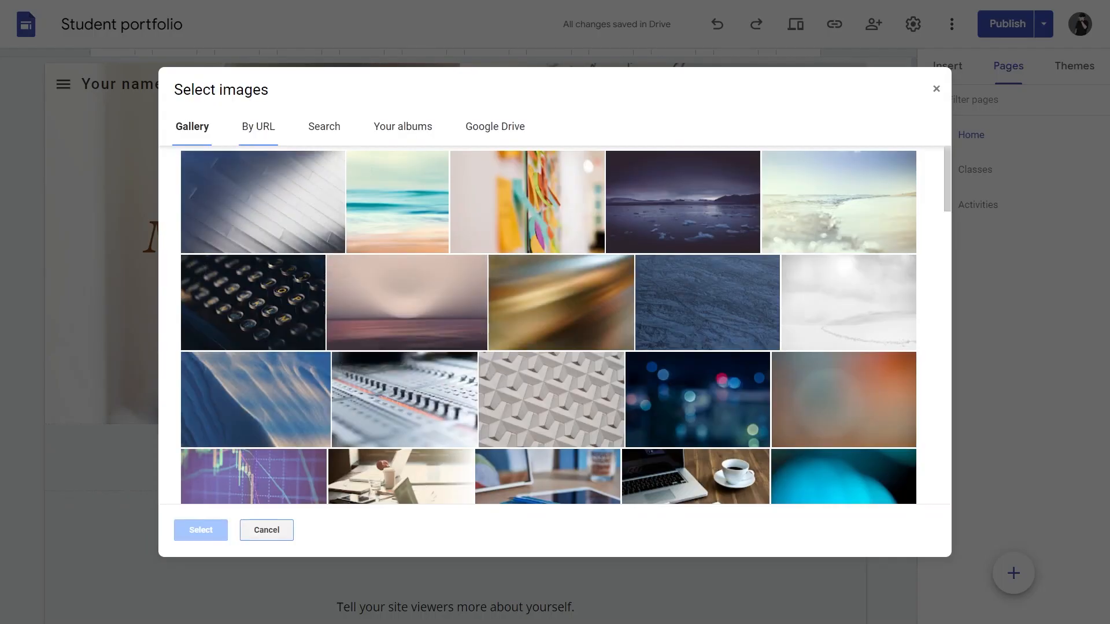
pyautogui.click(258, 126)
pyautogui.click(323, 126)
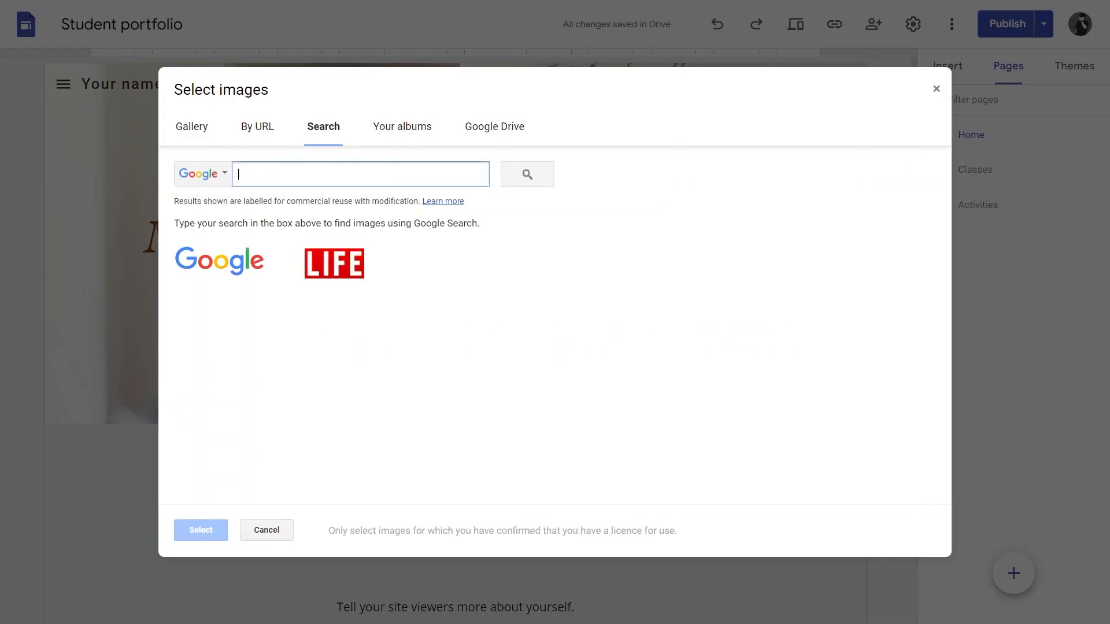
pyautogui.click(402, 126)
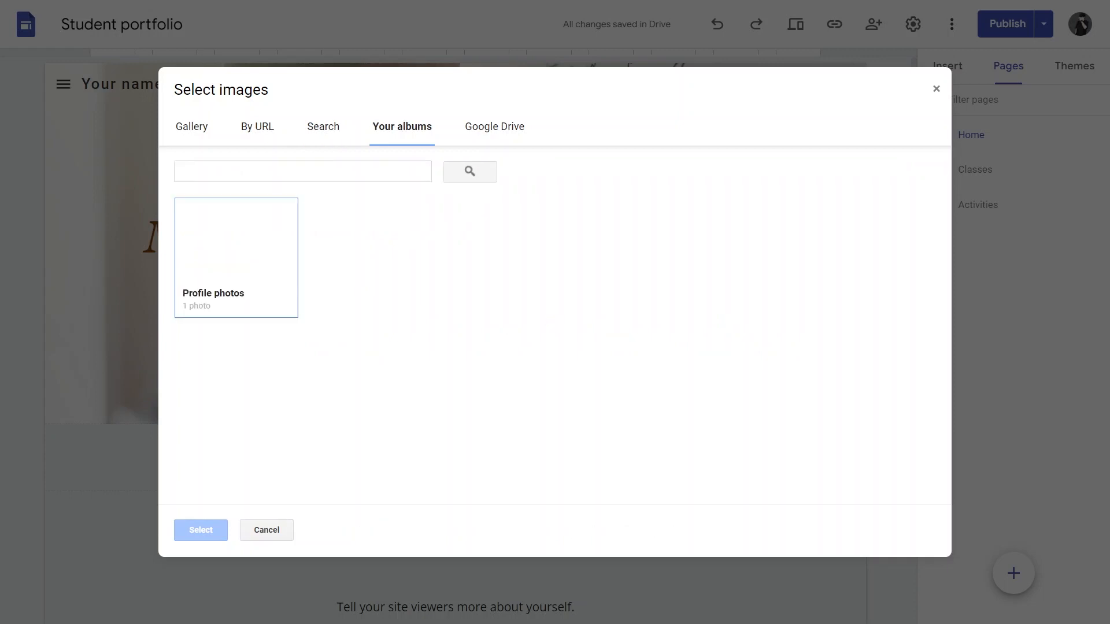
pyautogui.click(495, 126)
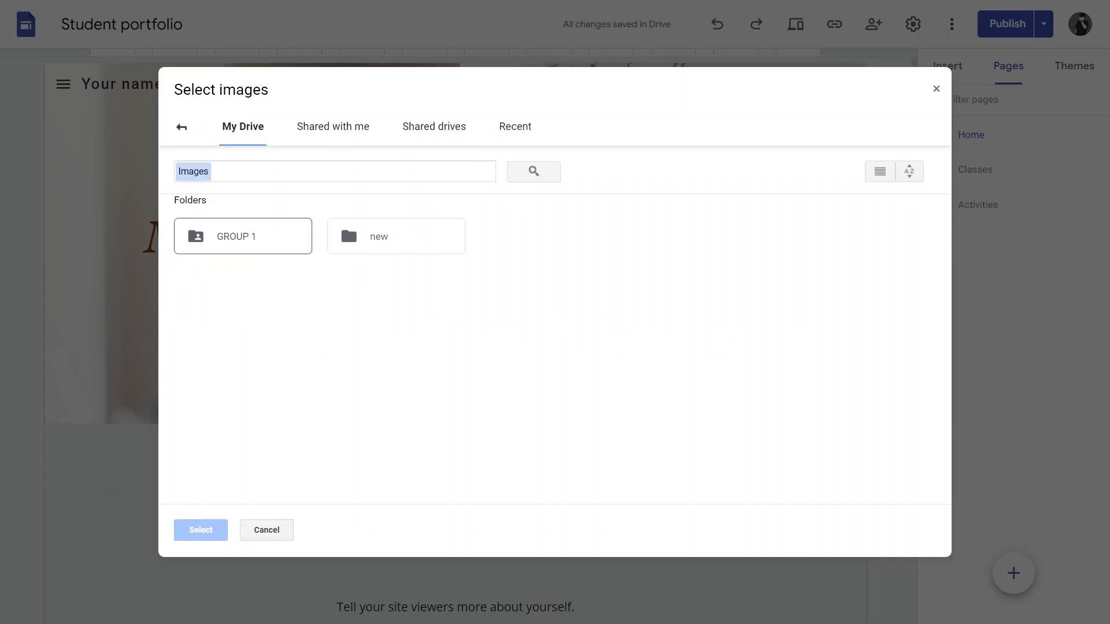
pyautogui.click(181, 126)
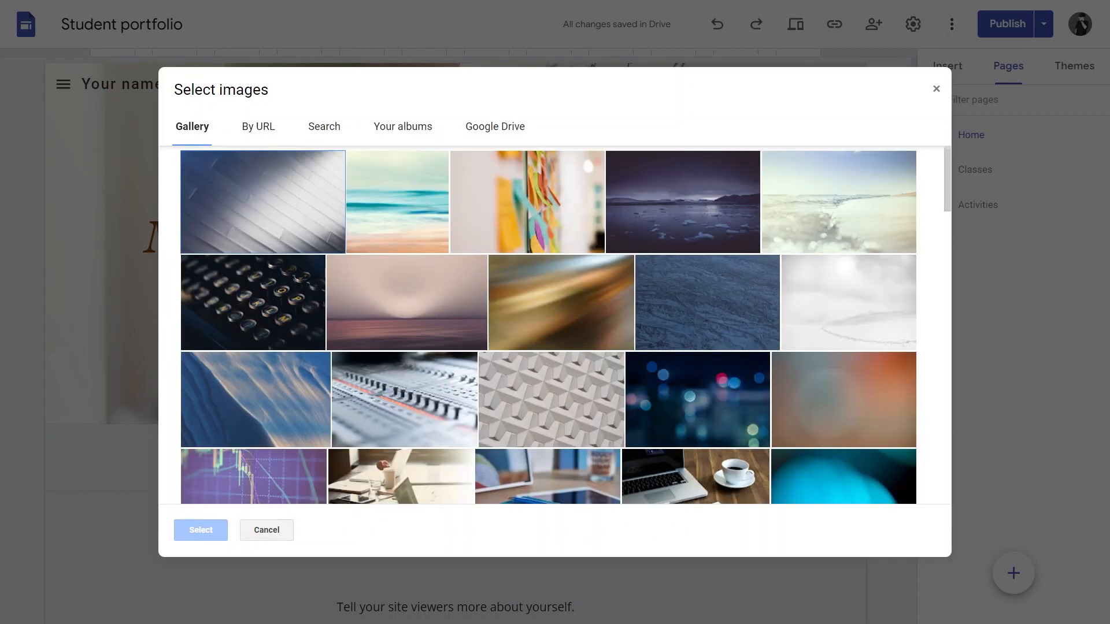
pyautogui.click(266, 530)
# - Insert a text box reading "my protfolio 2024" and place it in the header below the title
pyautogui.click(947, 66)
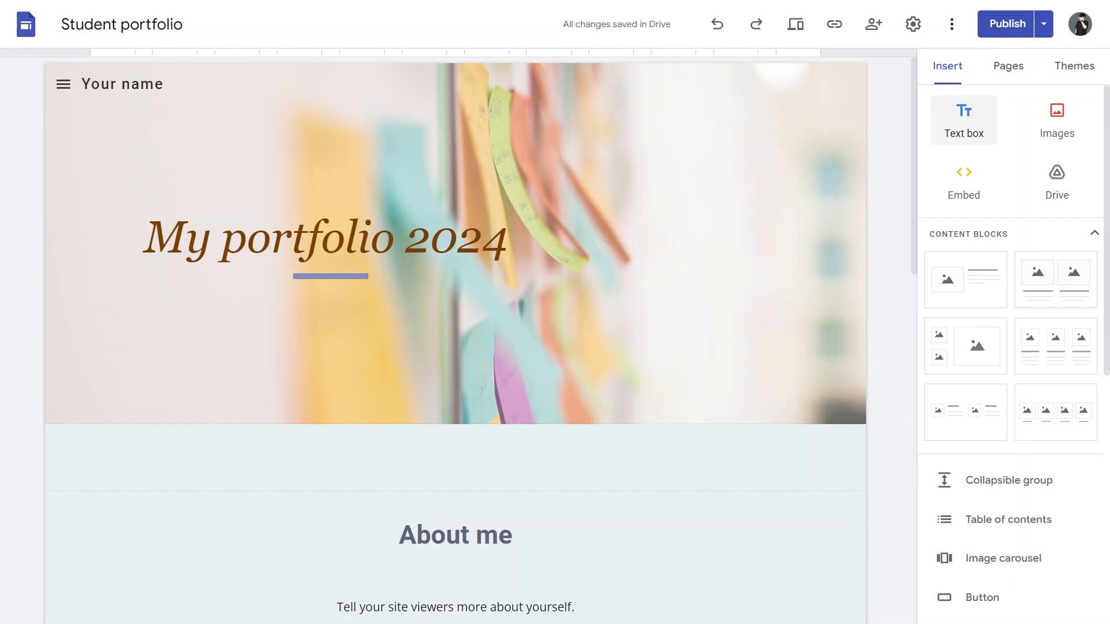
pyautogui.click(964, 120)
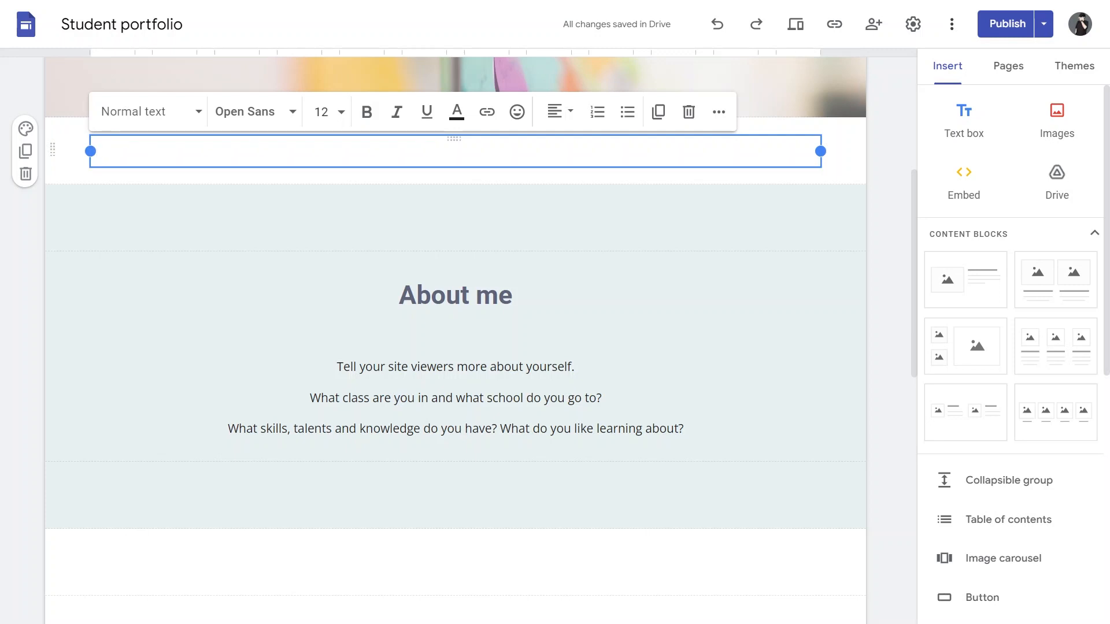
pyautogui.scroll(5, 792, 202)
pyautogui.moveTo(794, 215); pyautogui.dragTo(775, 243)
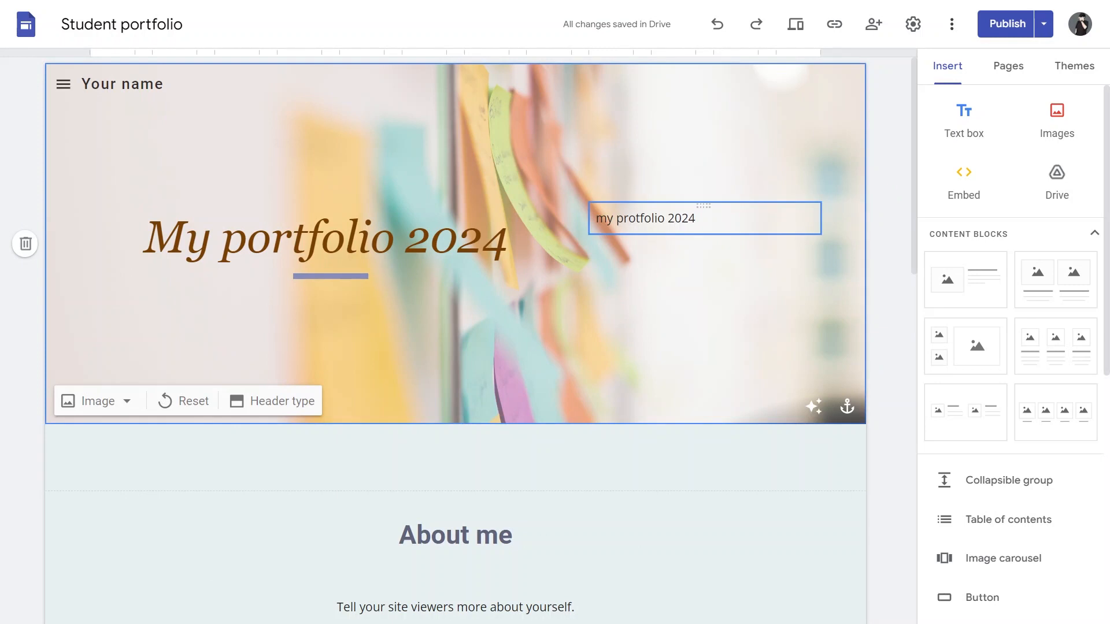
pyautogui.click(648, 218)
pyautogui.moveTo(647, 218); pyautogui.dragTo(352, 312)
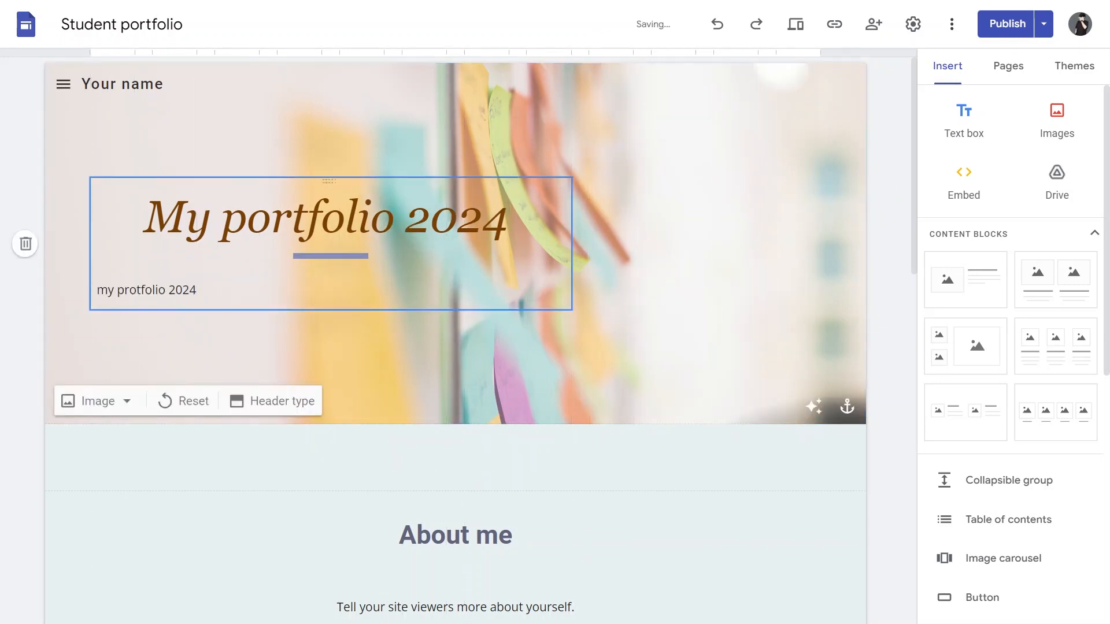
# - Try the Impact font on the "my protfolio 2024" text, and set it to Arial instead
pyautogui.tripleClick(144, 290)
pyautogui.click(255, 245)
pyautogui.click(254, 508)
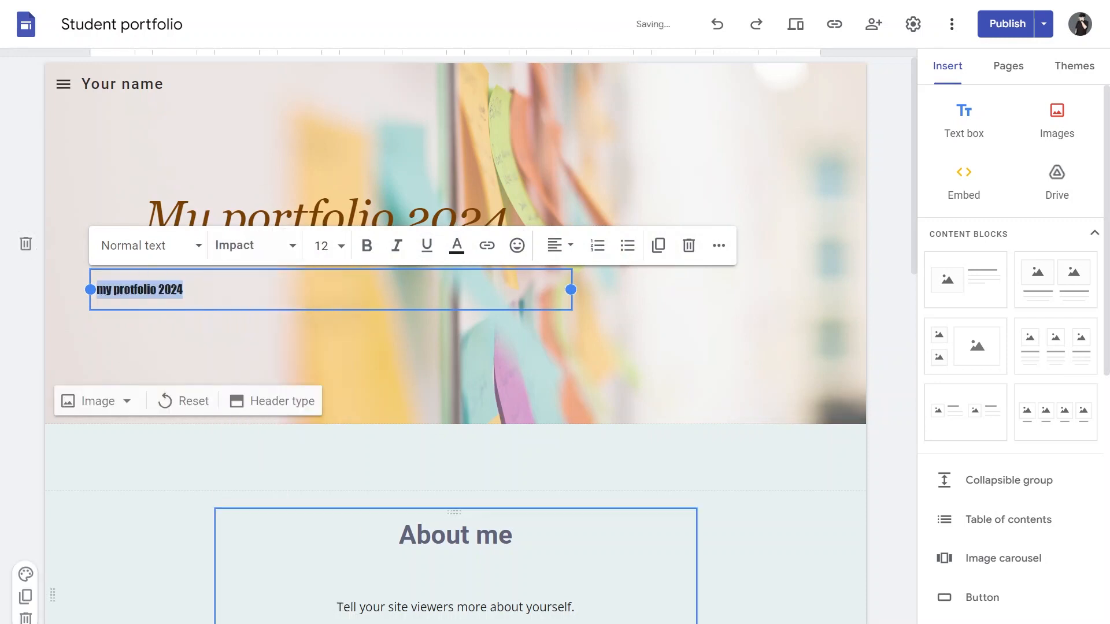
pyautogui.click(254, 245)
pyautogui.click(237, 424)
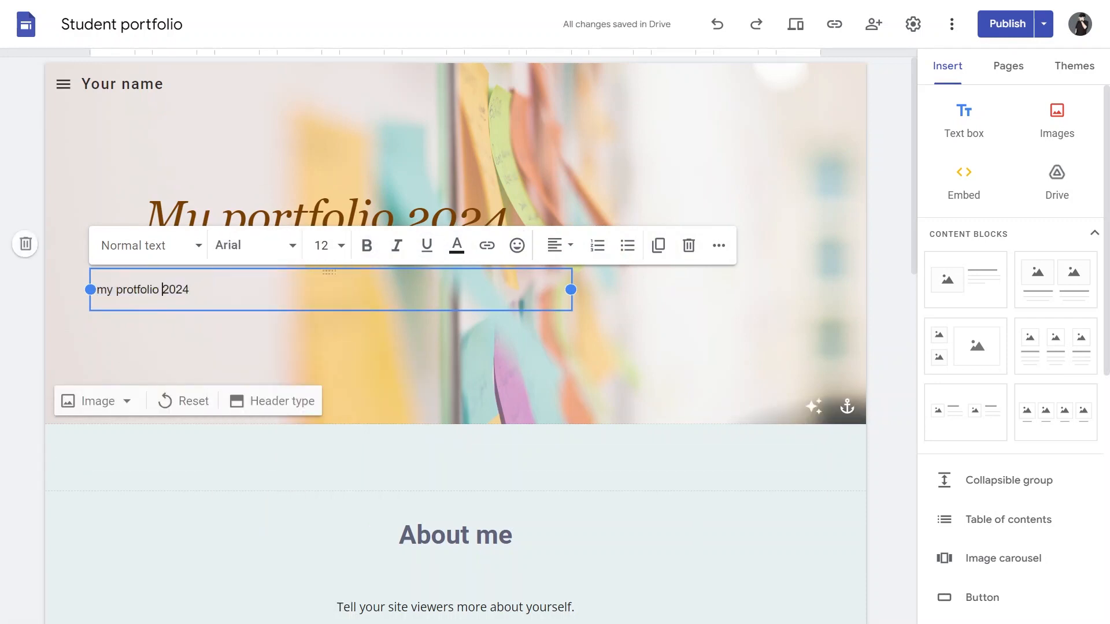
# - Replace the "About me" heading with "Meet me" in large bold Georgia type
pyautogui.scroll(-6, 460, 289)
pyautogui.click(461, 203)
pyautogui.tripleClick(460, 203)
pyautogui.press('BackSpace')
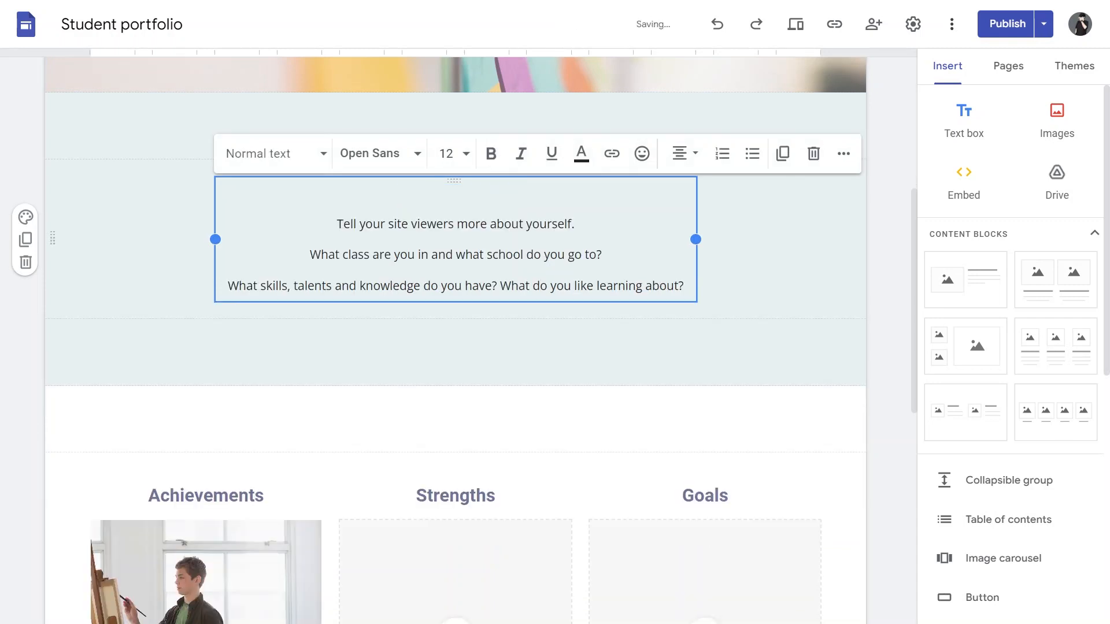
pyautogui.hotkey('ctrl', 'z')
pyautogui.click(378, 153)
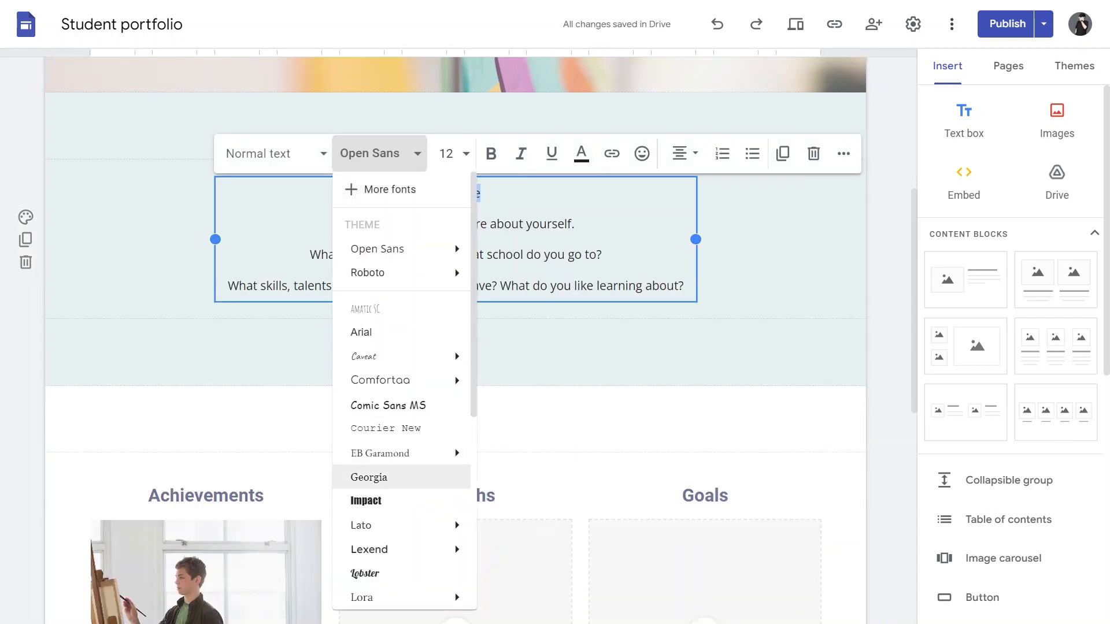
pyautogui.click(369, 477)
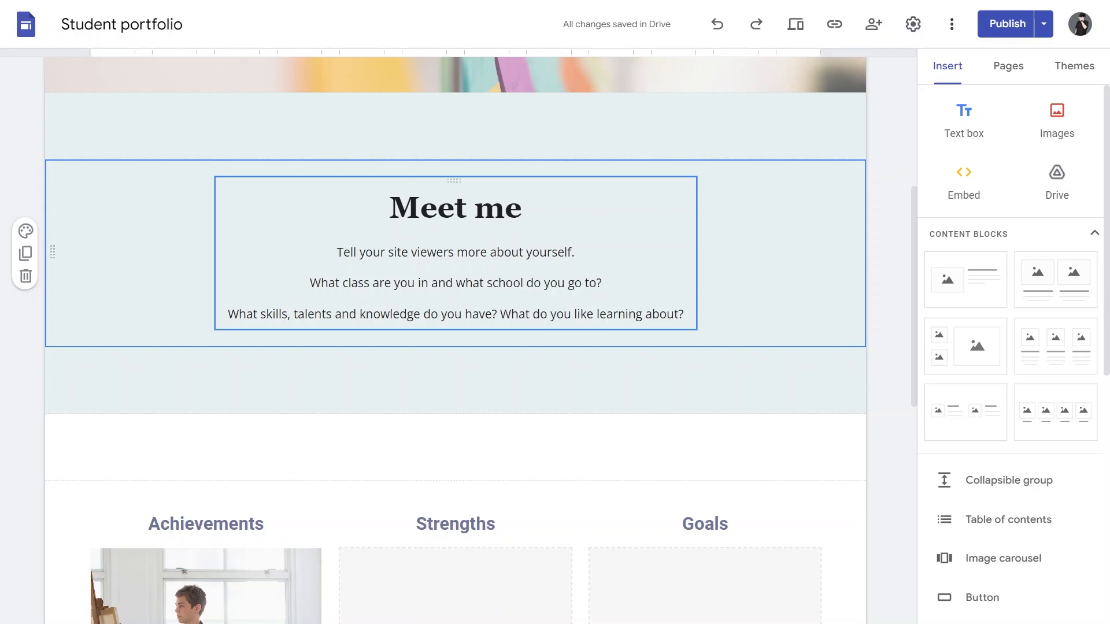
# - Rename the Achievements, Strengths and Goals headings as "cinematic field", "photo folder" and "music folder"
pyautogui.scroll(-5, 455, 347)
pyautogui.tripleClick(207, 190)
pyautogui.press('BackSpace')
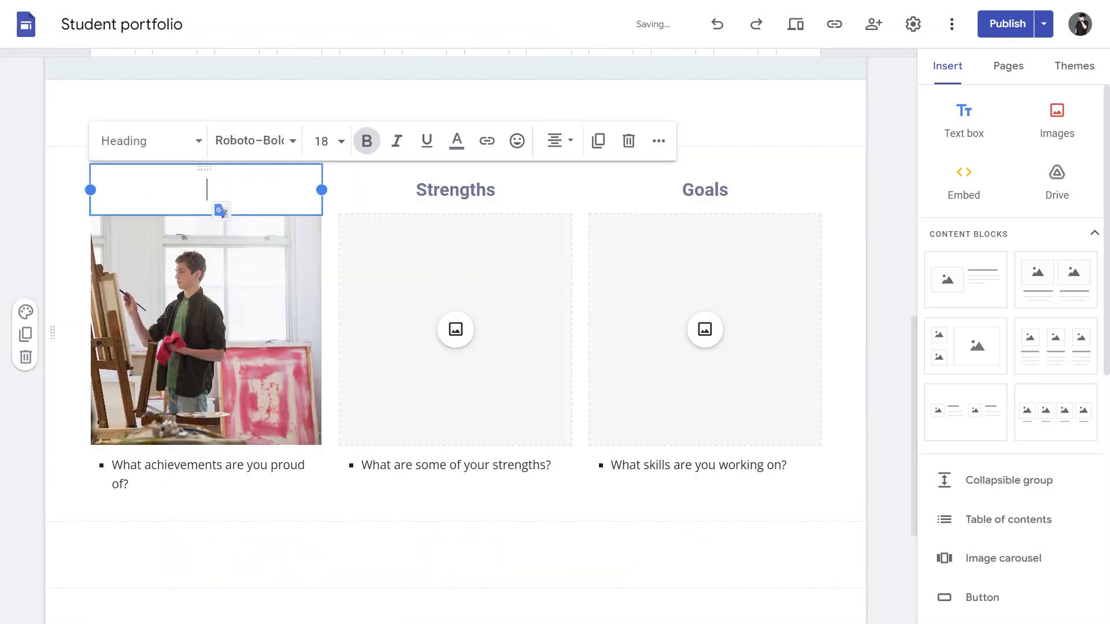
pyautogui.write('cinematic field')
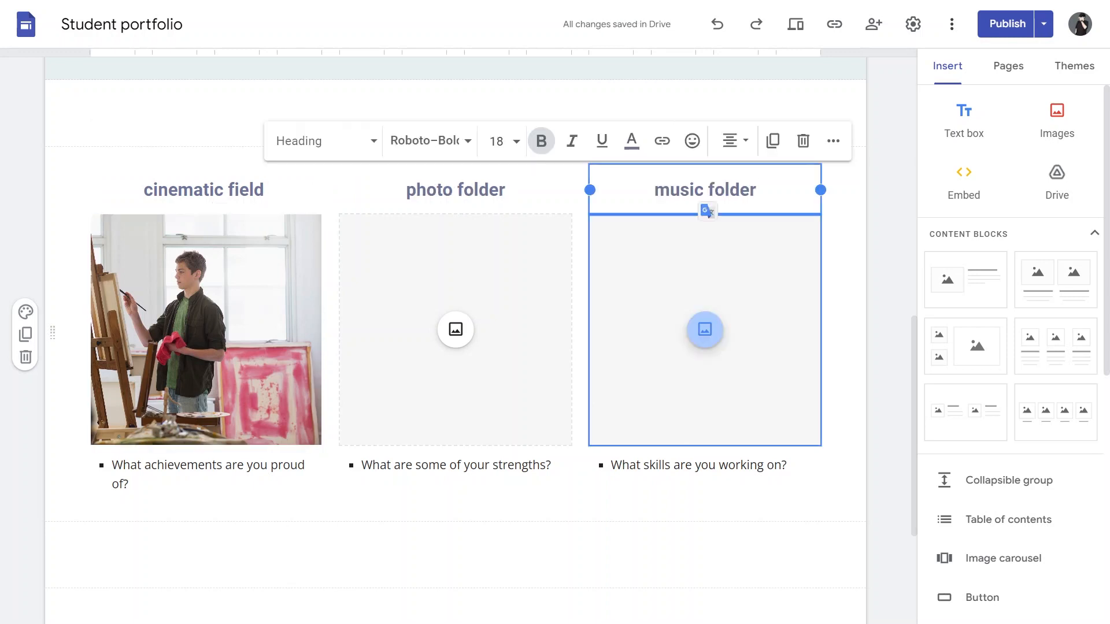
# - Search Google Images for "music instruments" and insert the flute and music notes illustration into the placeholder under "music folder"
pyautogui.click(705, 329)
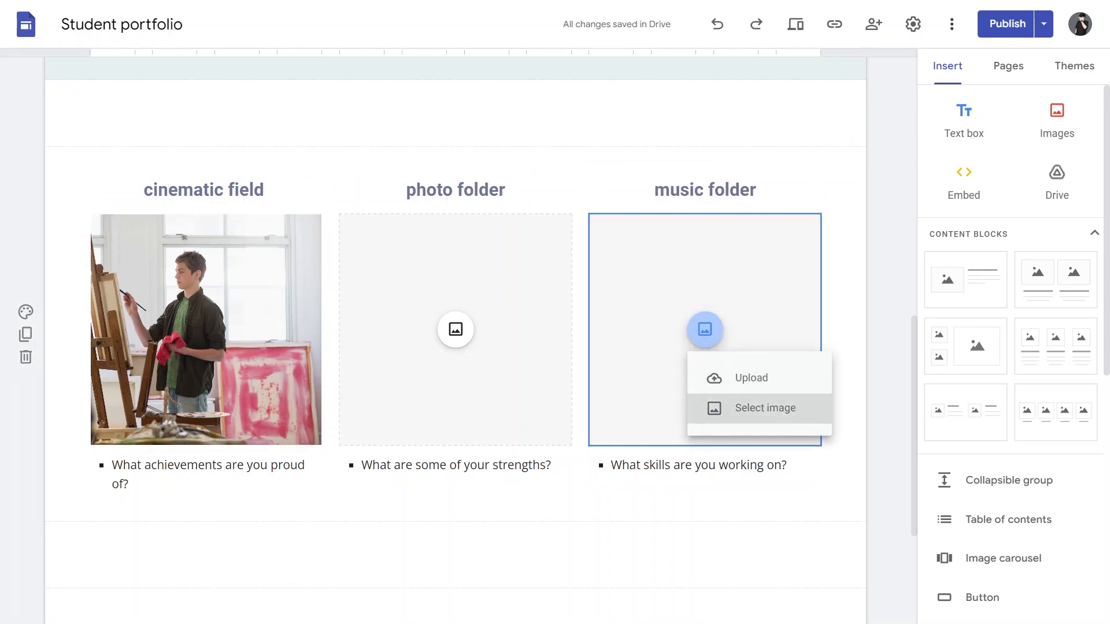
pyautogui.click(765, 408)
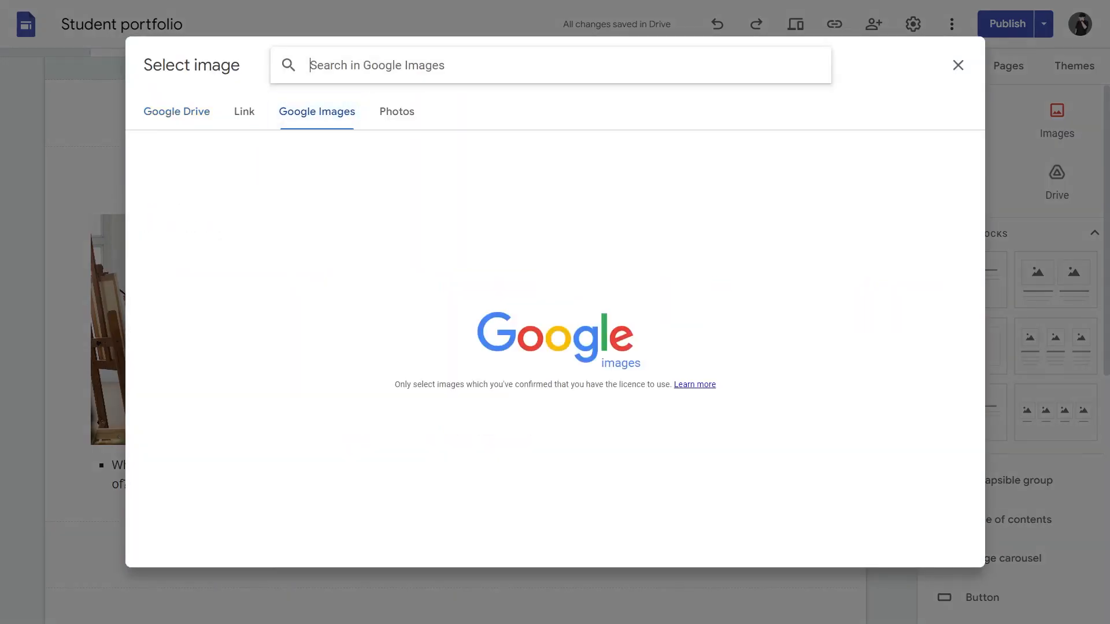
pyautogui.write('music in')
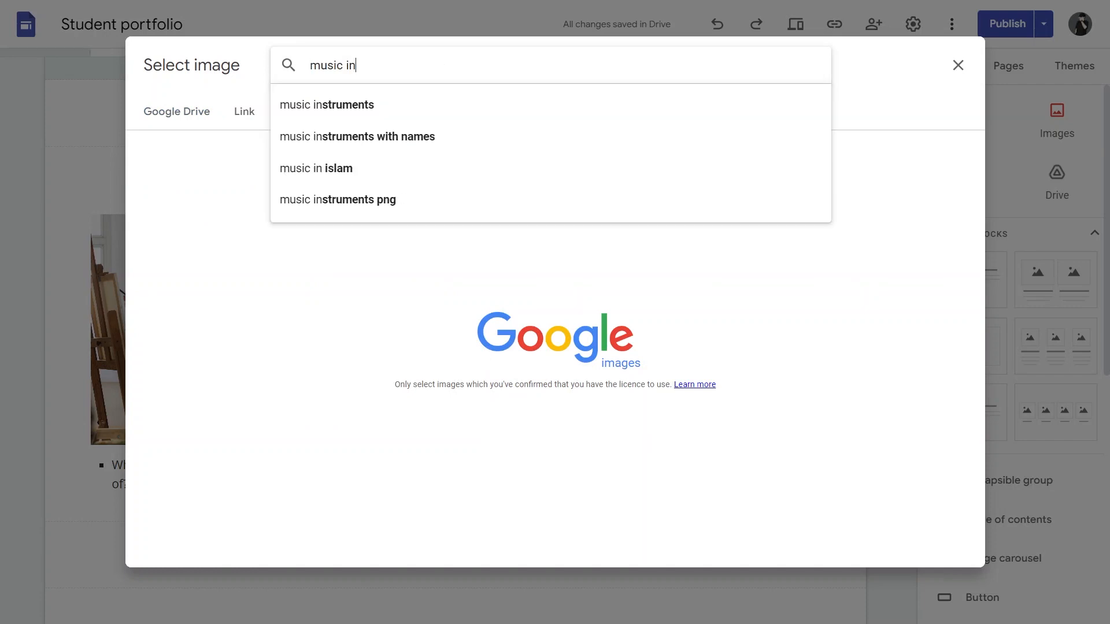
pyautogui.click(327, 105)
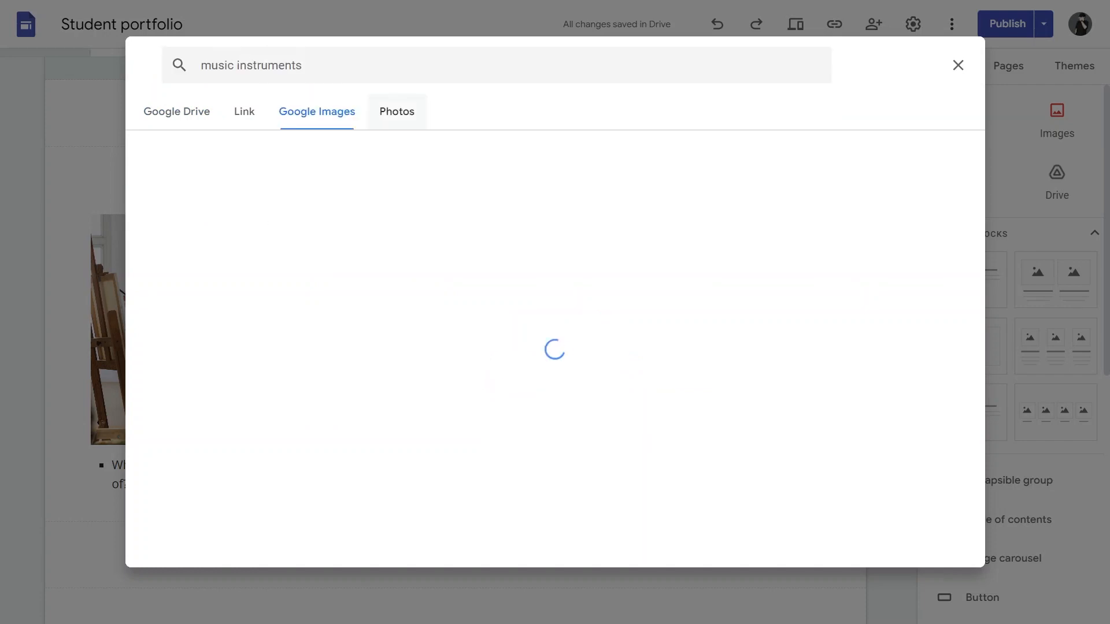
pyautogui.click(498, 375)
pyautogui.click(941, 545)
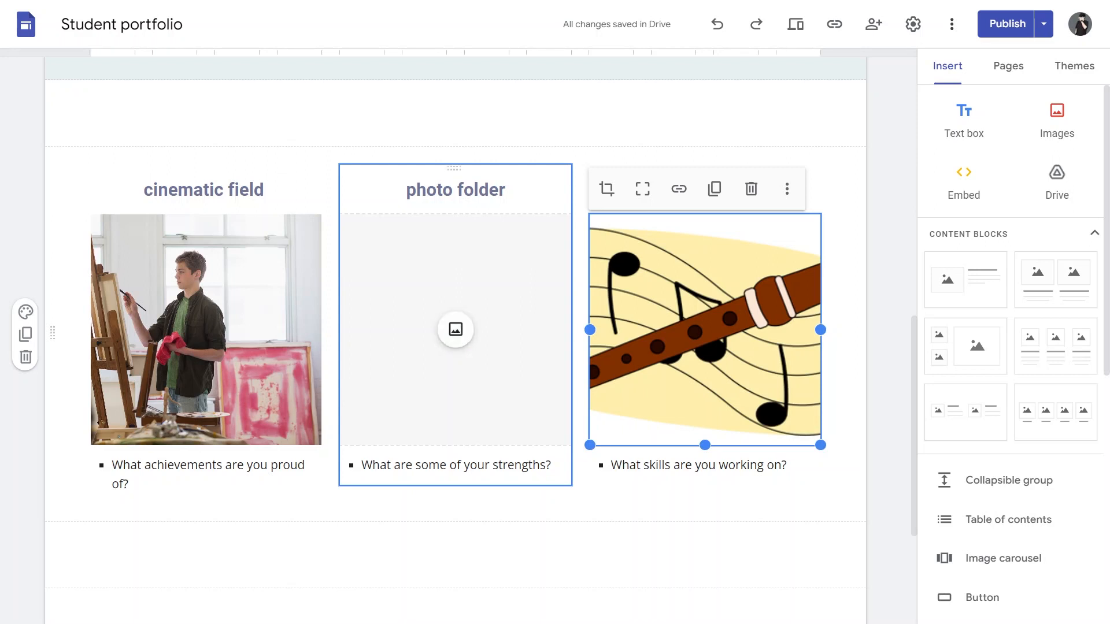
# - Search Google Images for "album pics" and insert the photo album picture showing a cake into the placeholder under "photo folder"
pyautogui.click(455, 330)
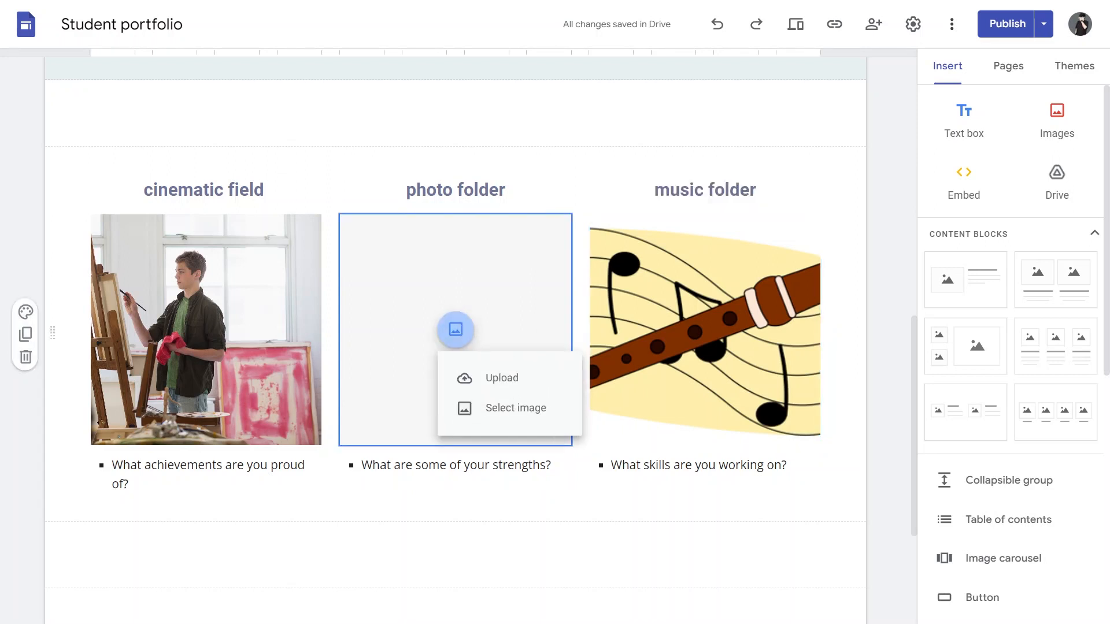
pyautogui.click(506, 408)
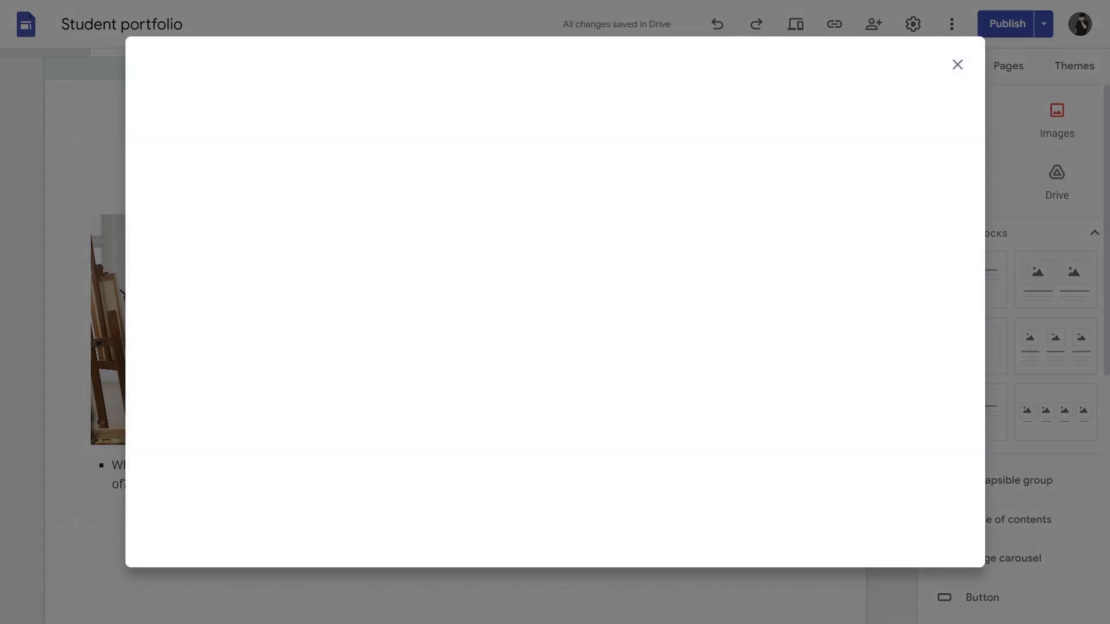
pyautogui.click(317, 111)
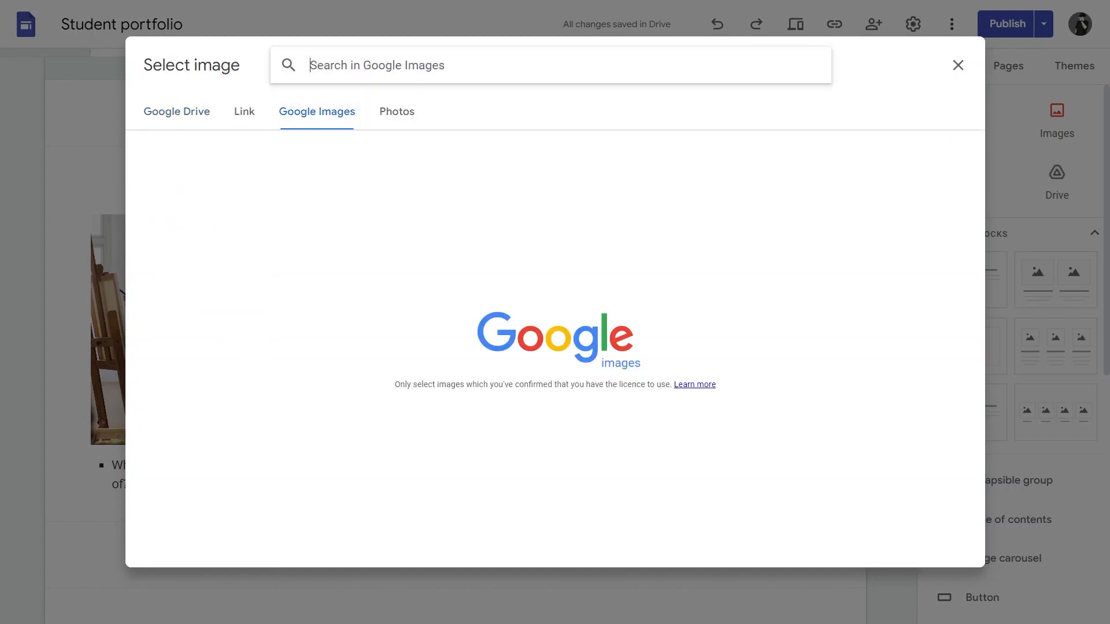
pyautogui.write('album pics')
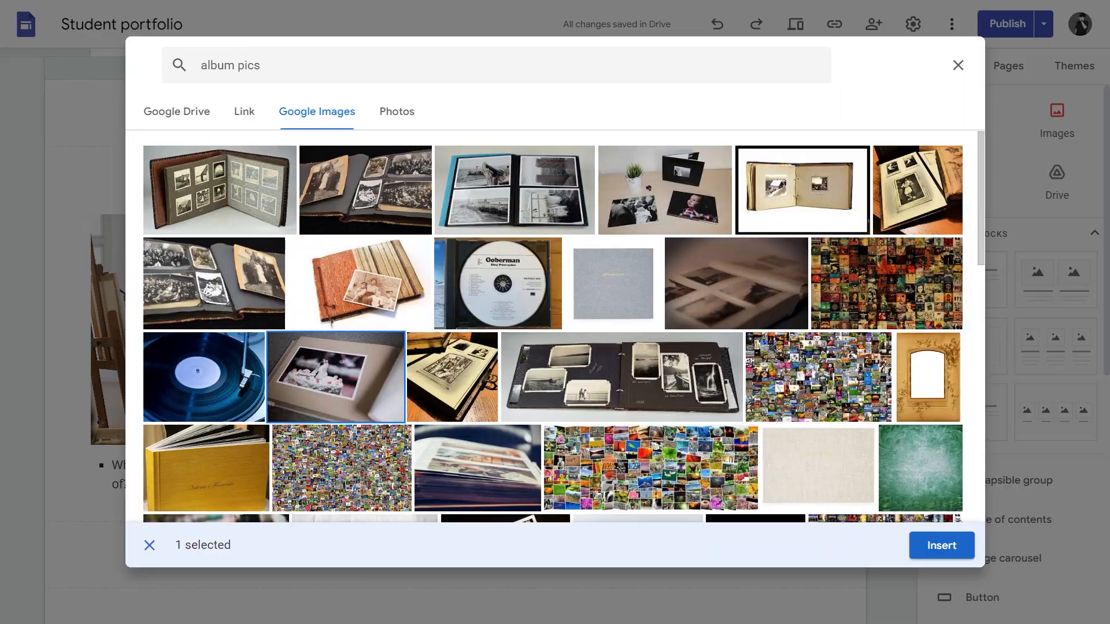
pyautogui.click(941, 545)
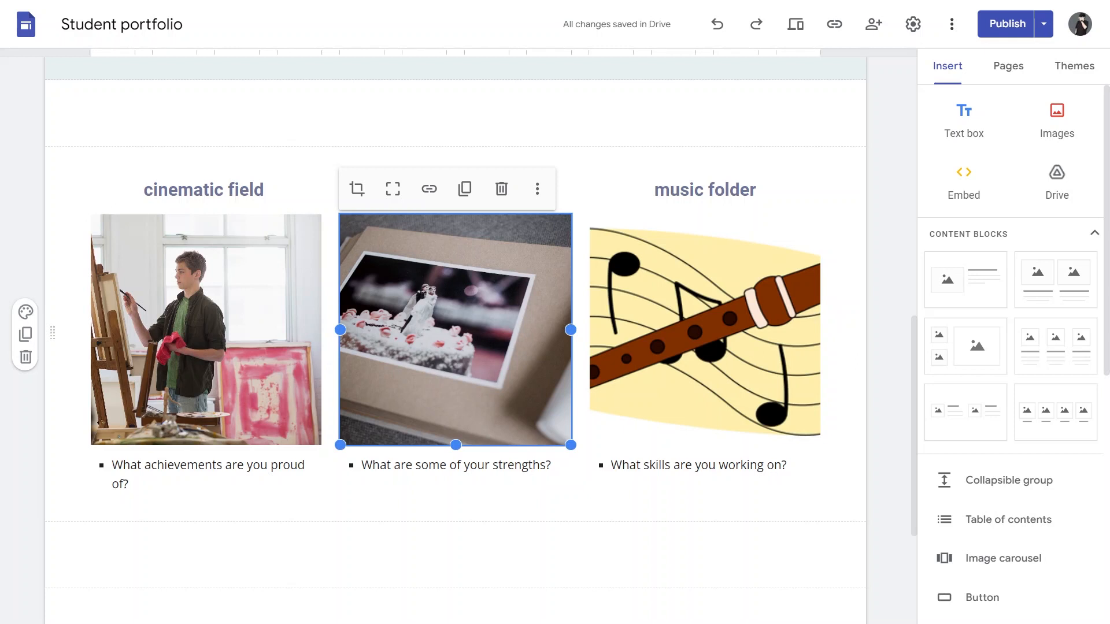
# - Compare the draft Home page with the currently published version, and publish the changes
pyautogui.scroll(-4, 456, 336)
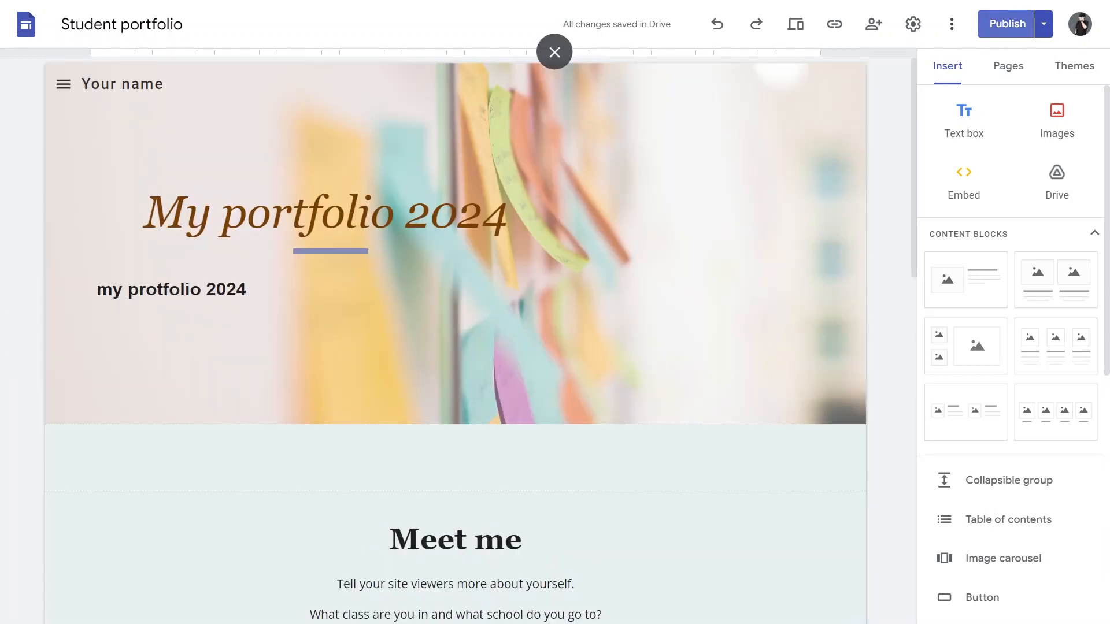
pyautogui.click(1006, 23)
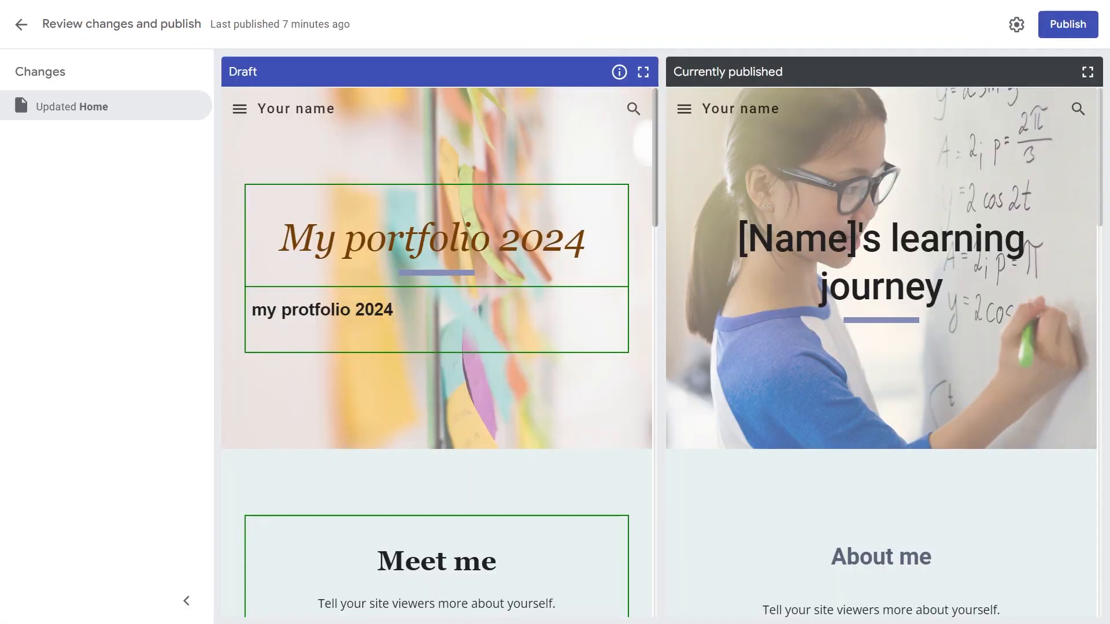
pyautogui.scroll(-15, 437, 352)
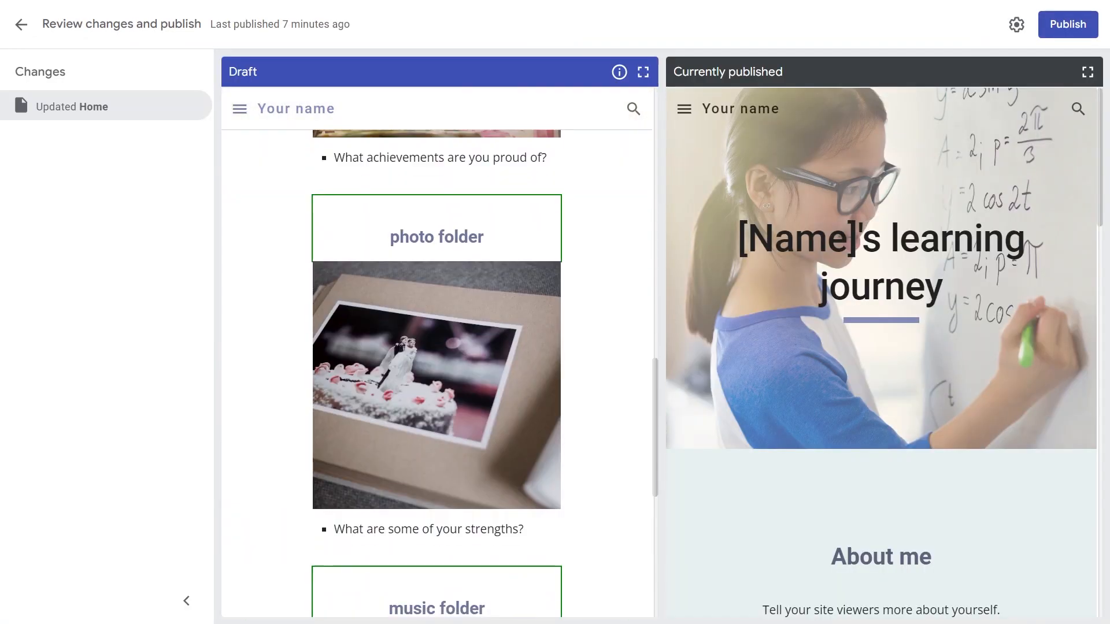
pyautogui.scroll(-11, 881, 352)
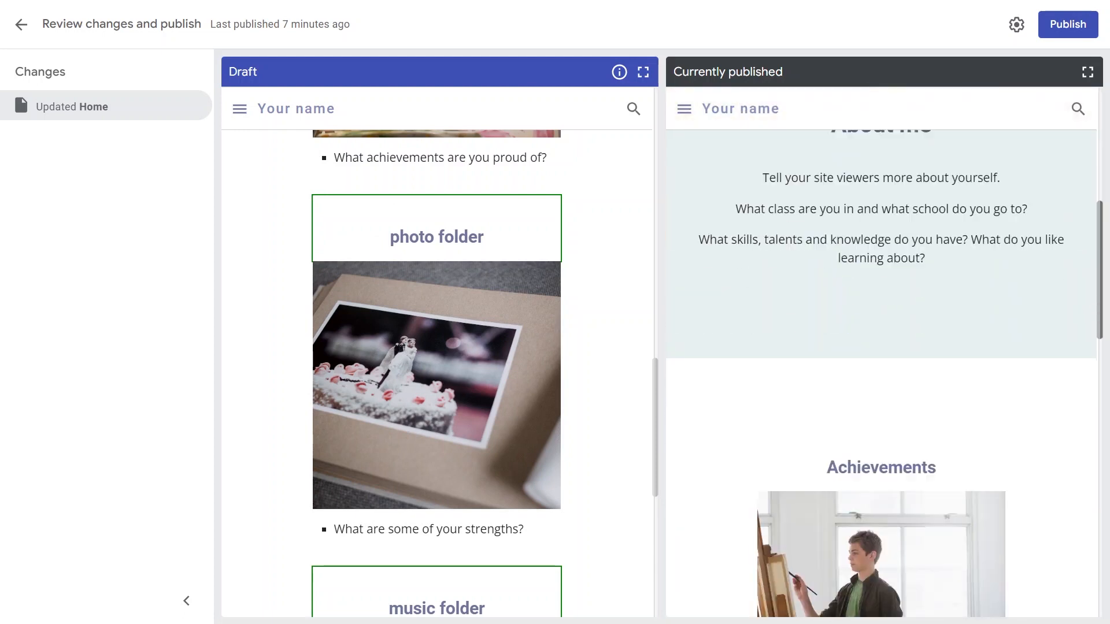
pyautogui.scroll(9, 882, 352)
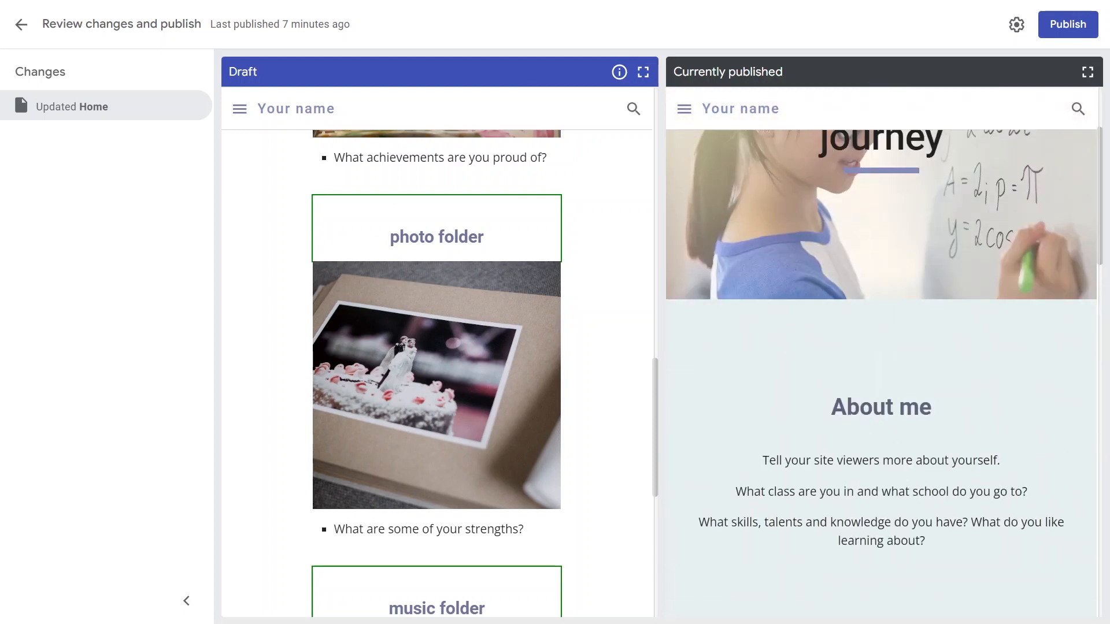
pyautogui.scroll(-8, 436, 373)
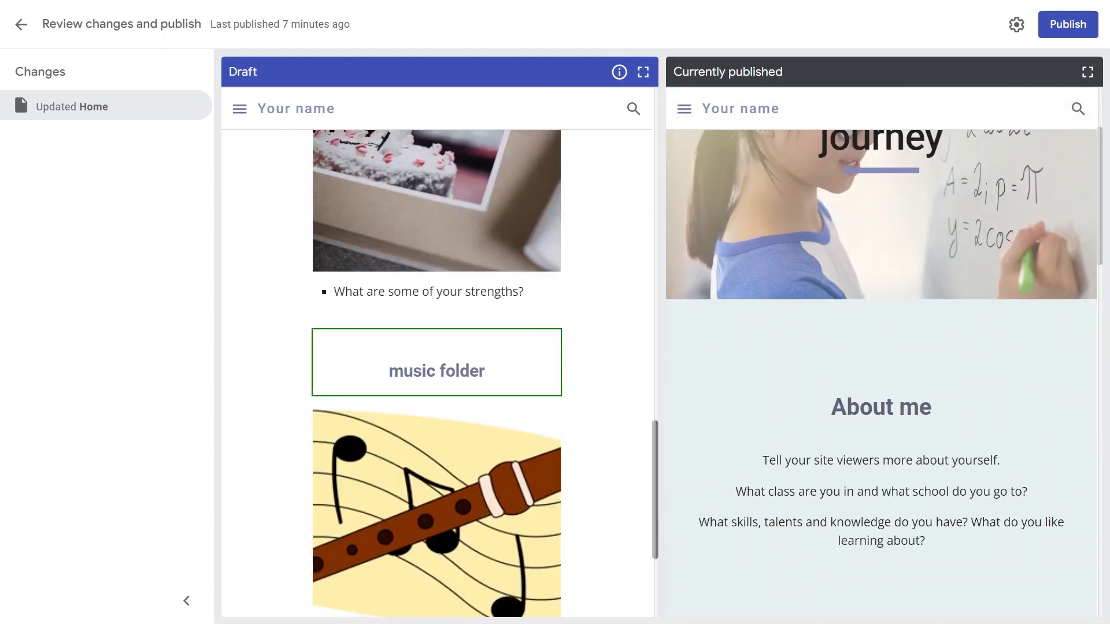
pyautogui.scroll(12, 437, 374)
pyautogui.scroll(10, 437, 373)
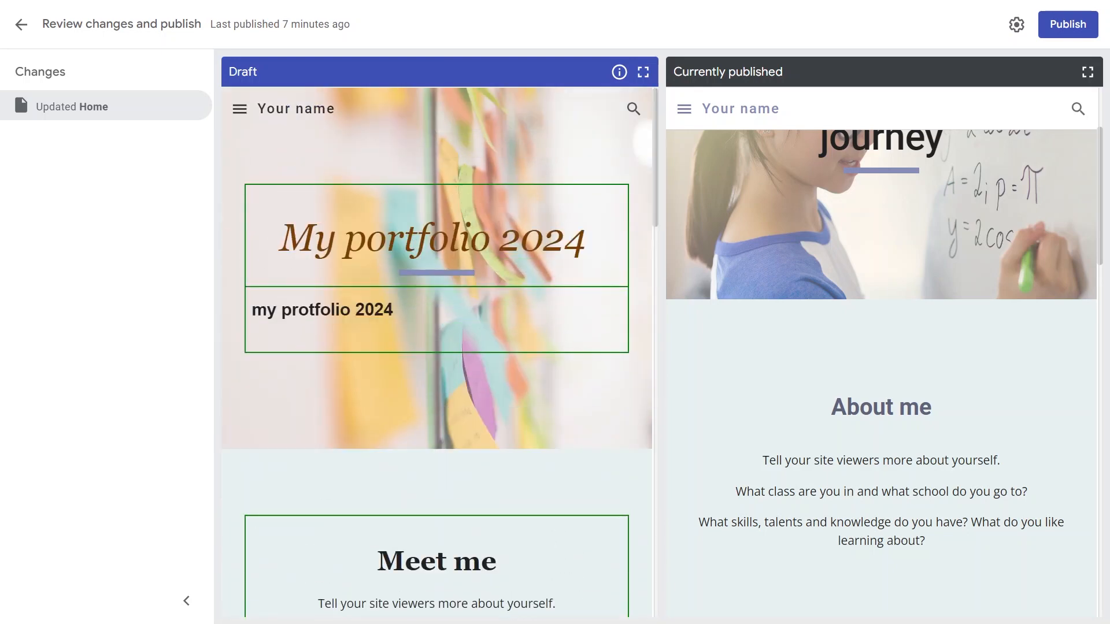
pyautogui.click(1068, 24)
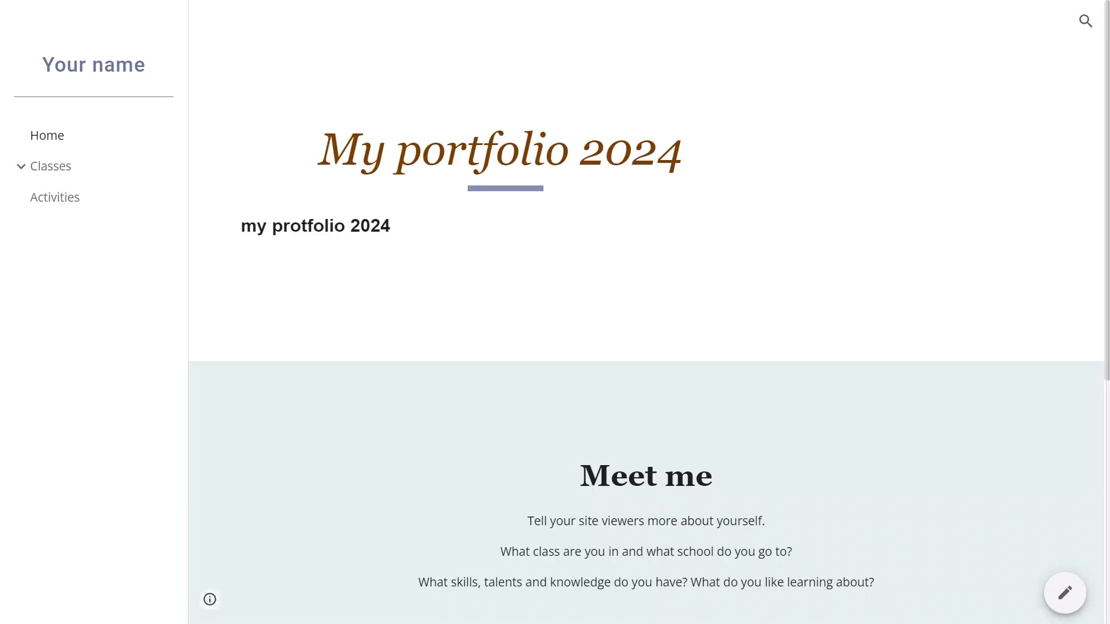
# - Review the published Home page down to the folder images and return to editing the site
pyautogui.scroll(-10, 646, 341)
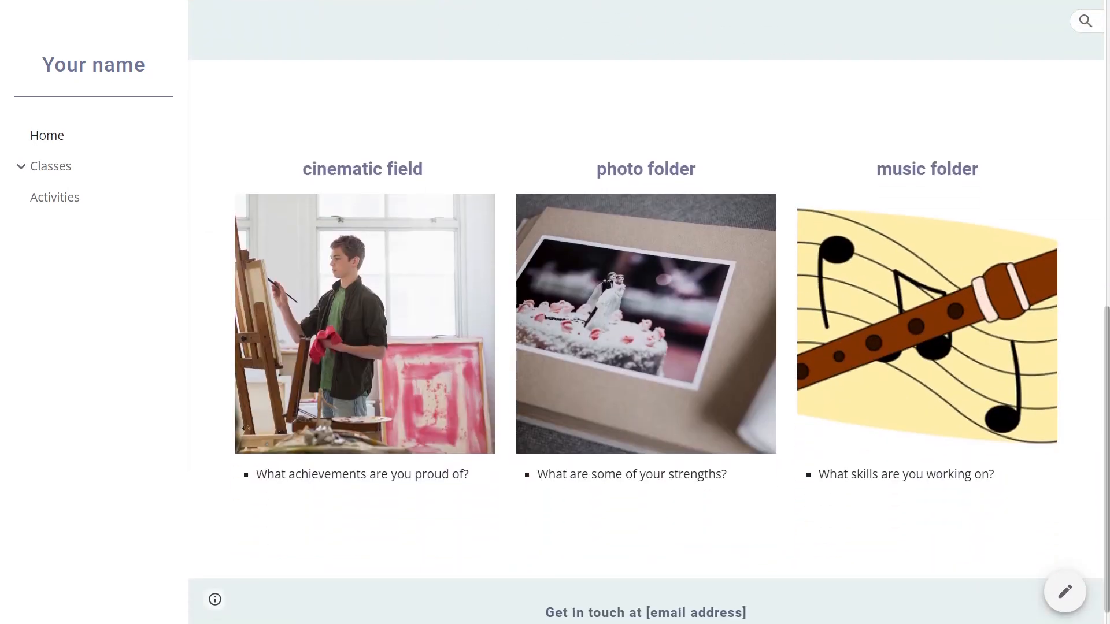
pyautogui.scroll(10, 646, 312)
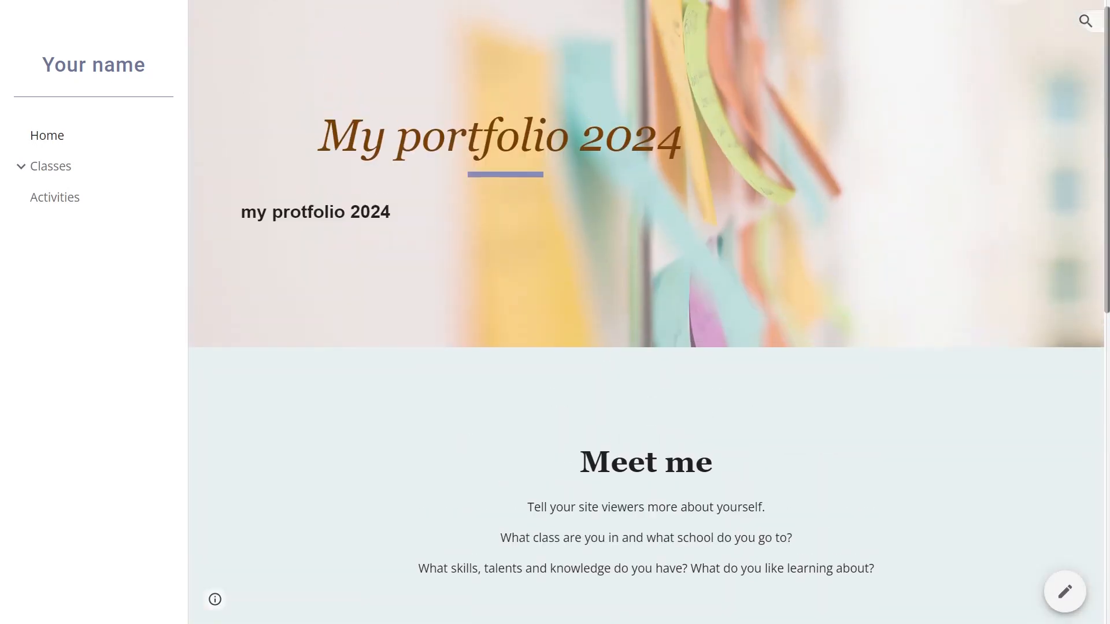
pyautogui.click(1064, 591)
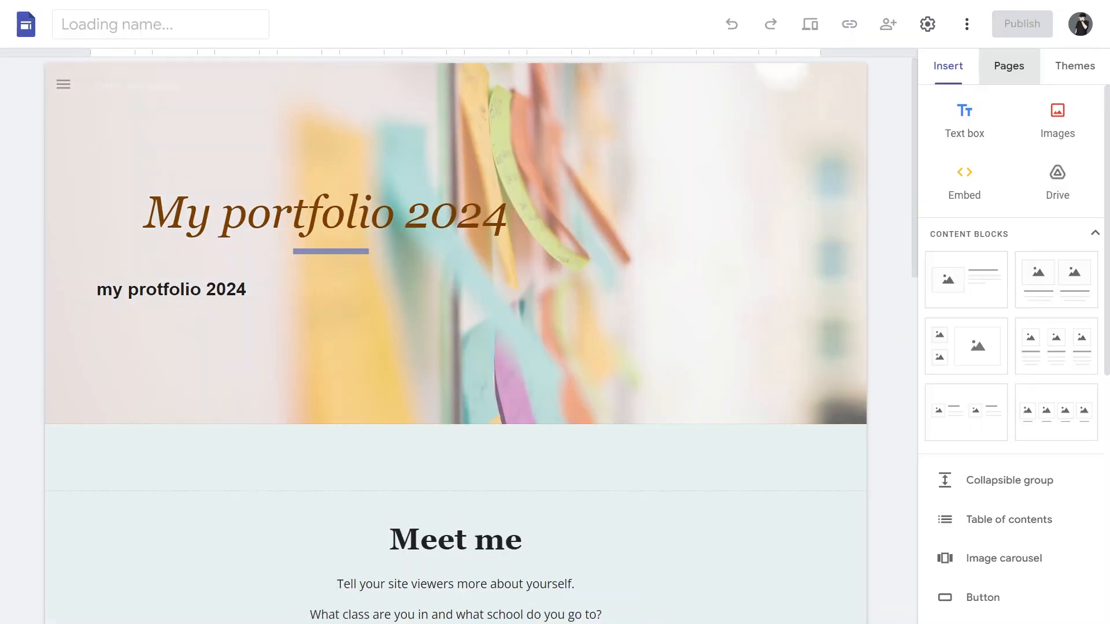
# - Rename the Classes page as "contact" in the site's page list
pyautogui.click(1009, 65)
pyautogui.click(976, 169)
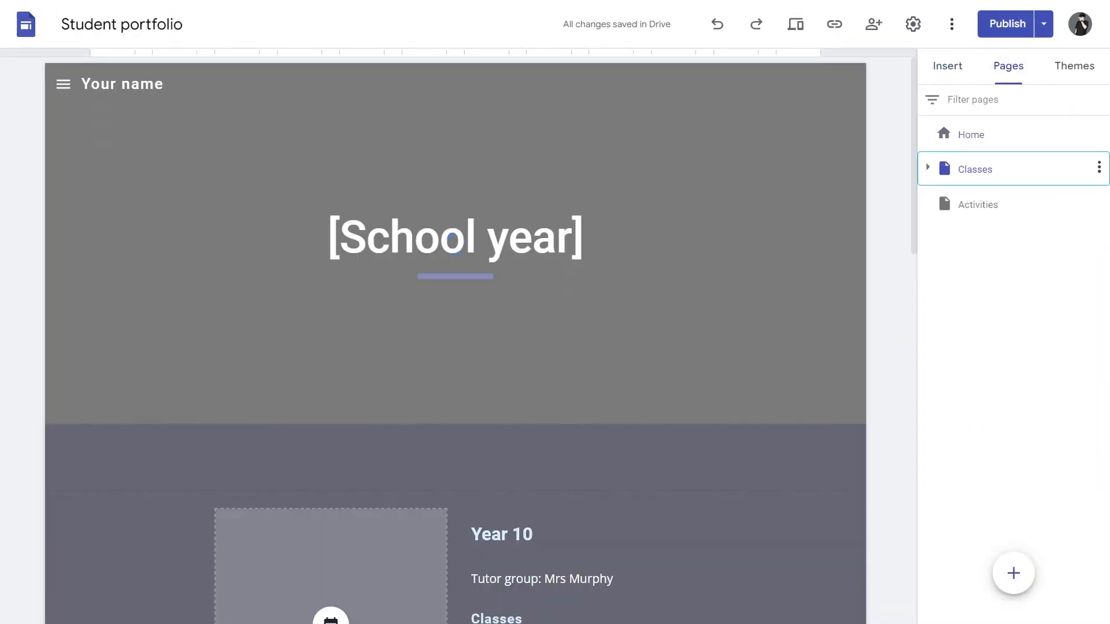
pyautogui.click(1098, 168)
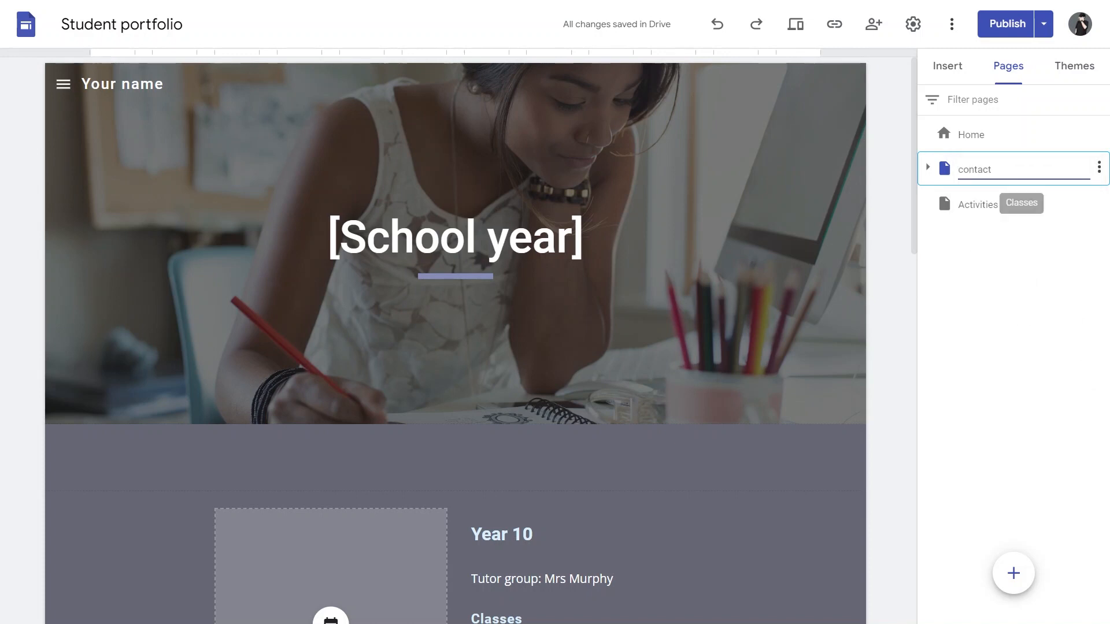
# - Open the Activities page's name for editing in the page list
pyautogui.doubleClick(977, 205)
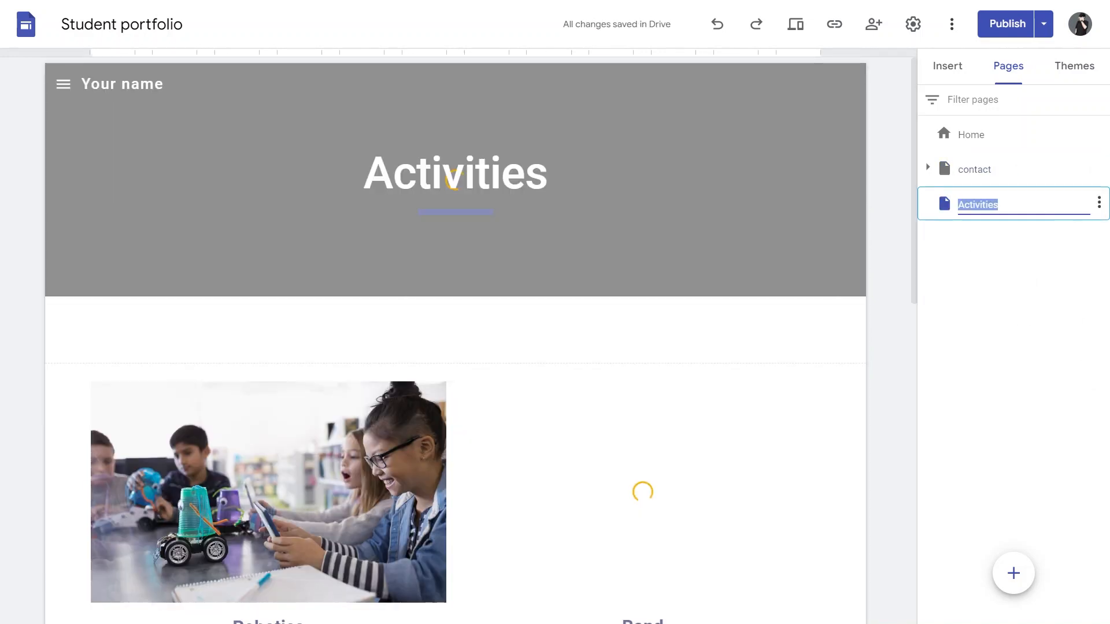